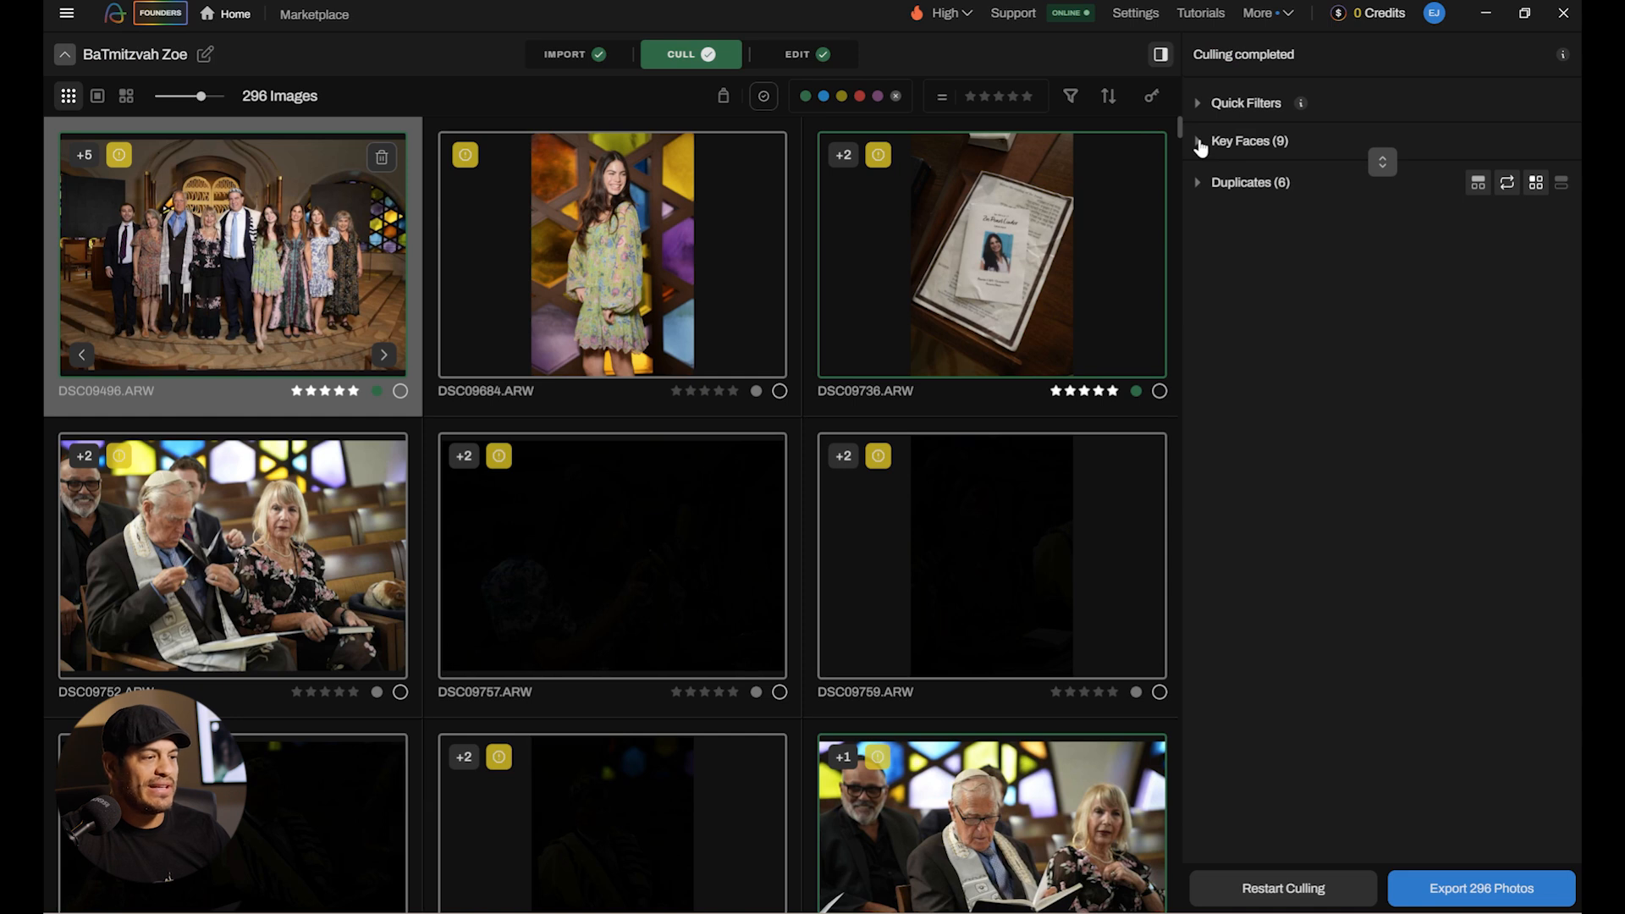
Expand the Key Faces view for the group photo DSC09496.ARW and examine each face's eye and focus ratings.
click(1383, 356)
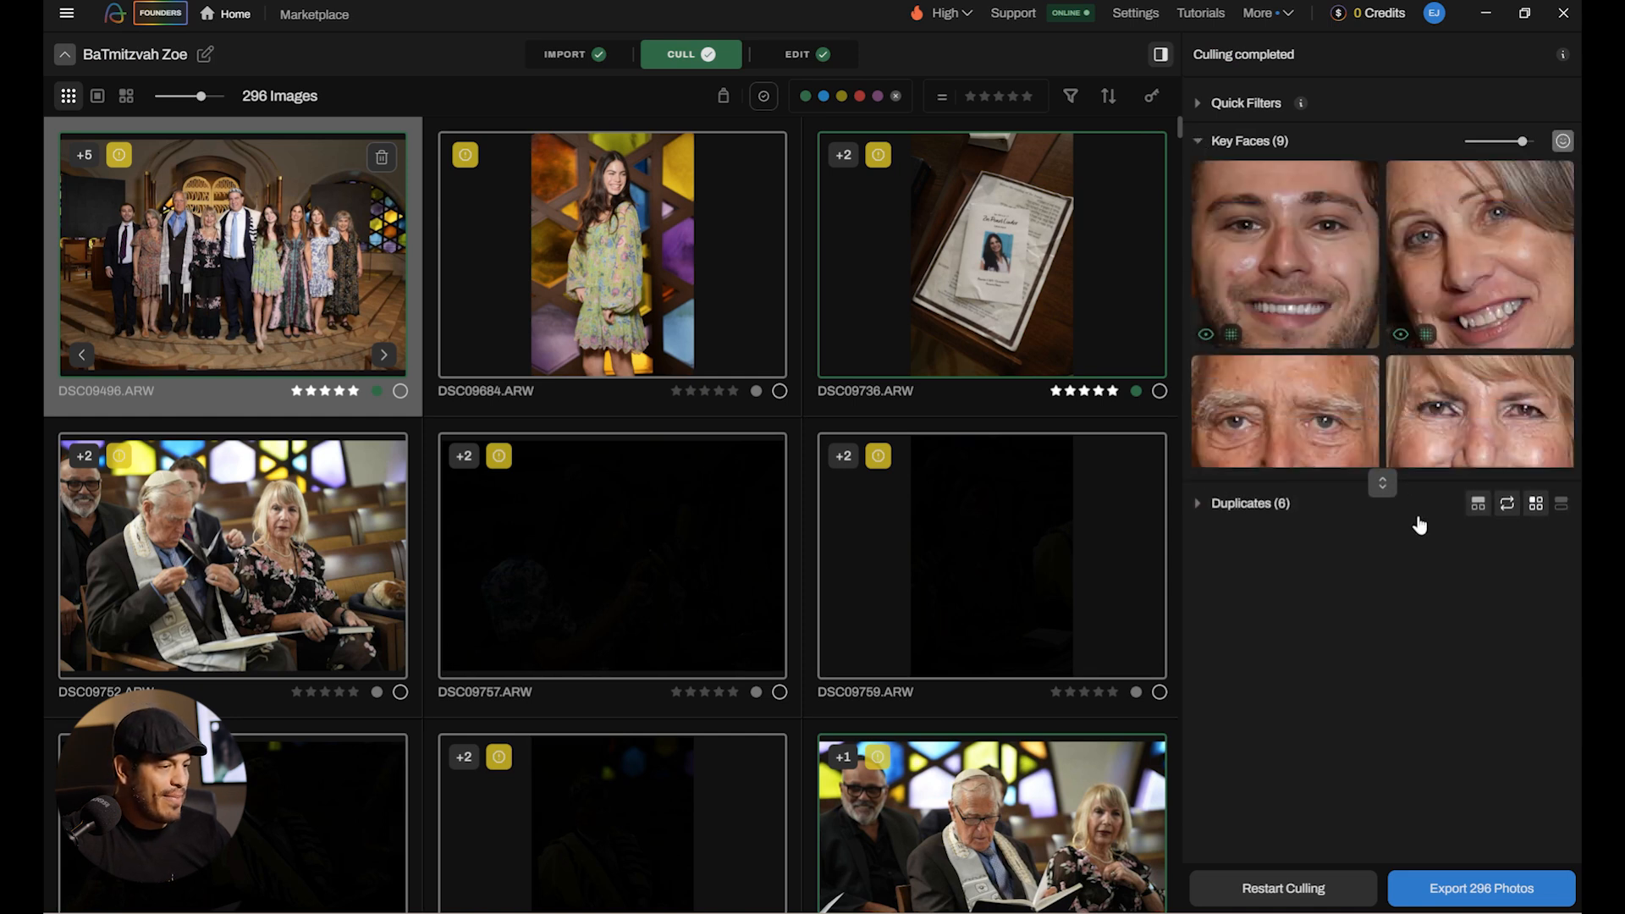
scroll(1391, 409, down, 1)
scroll(1391, 409, down, 3)
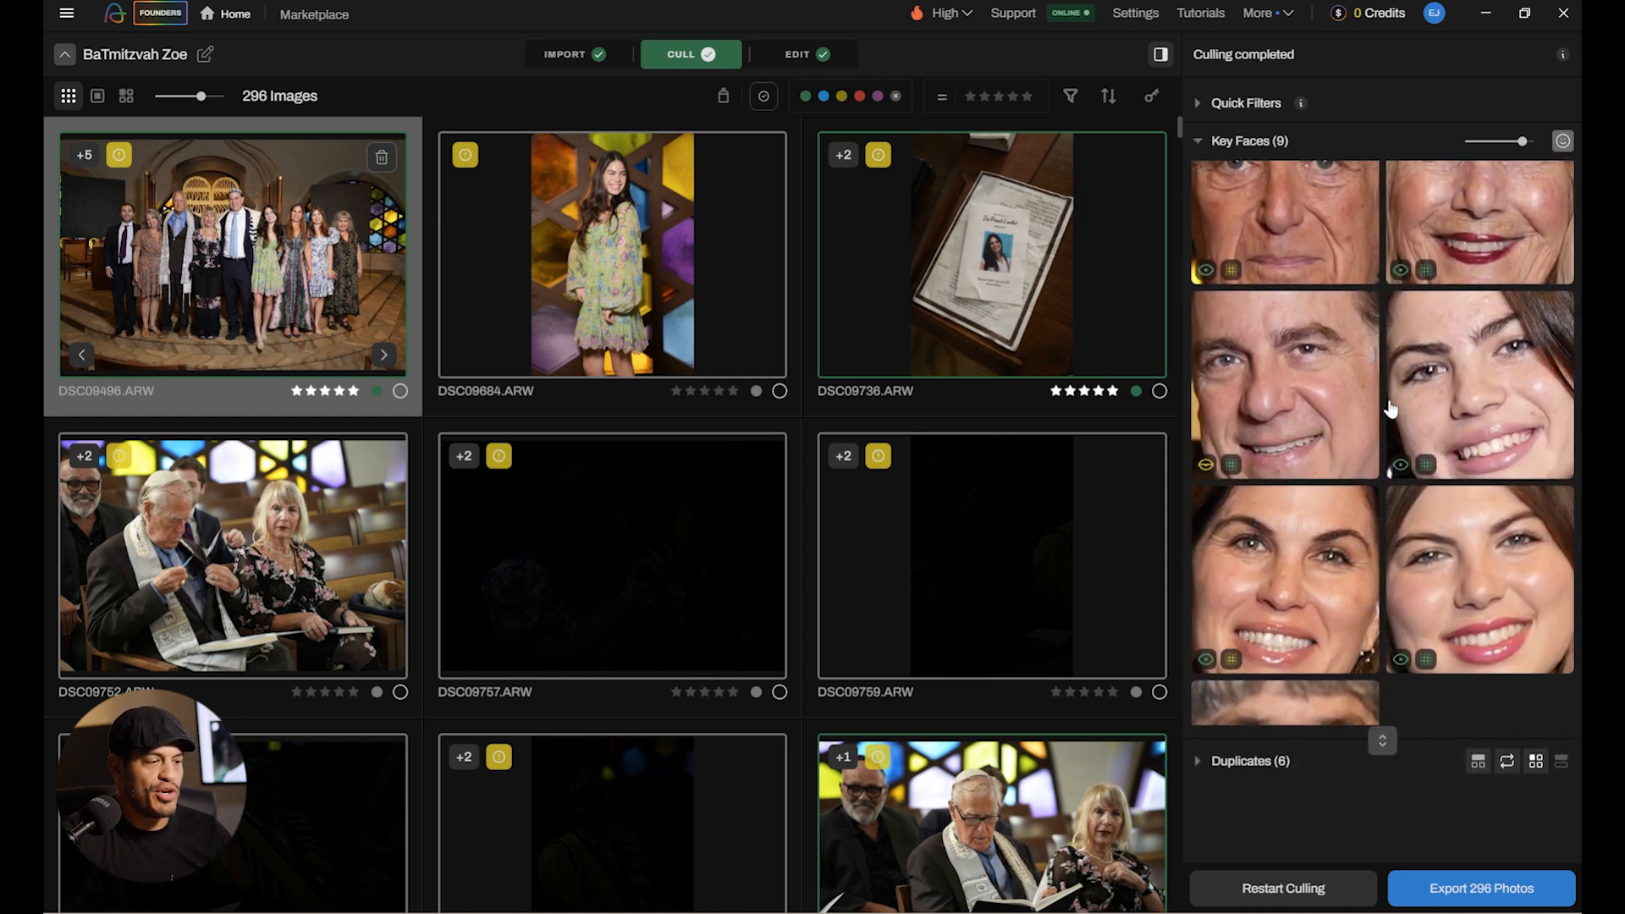
scroll(1391, 409, up, 3)
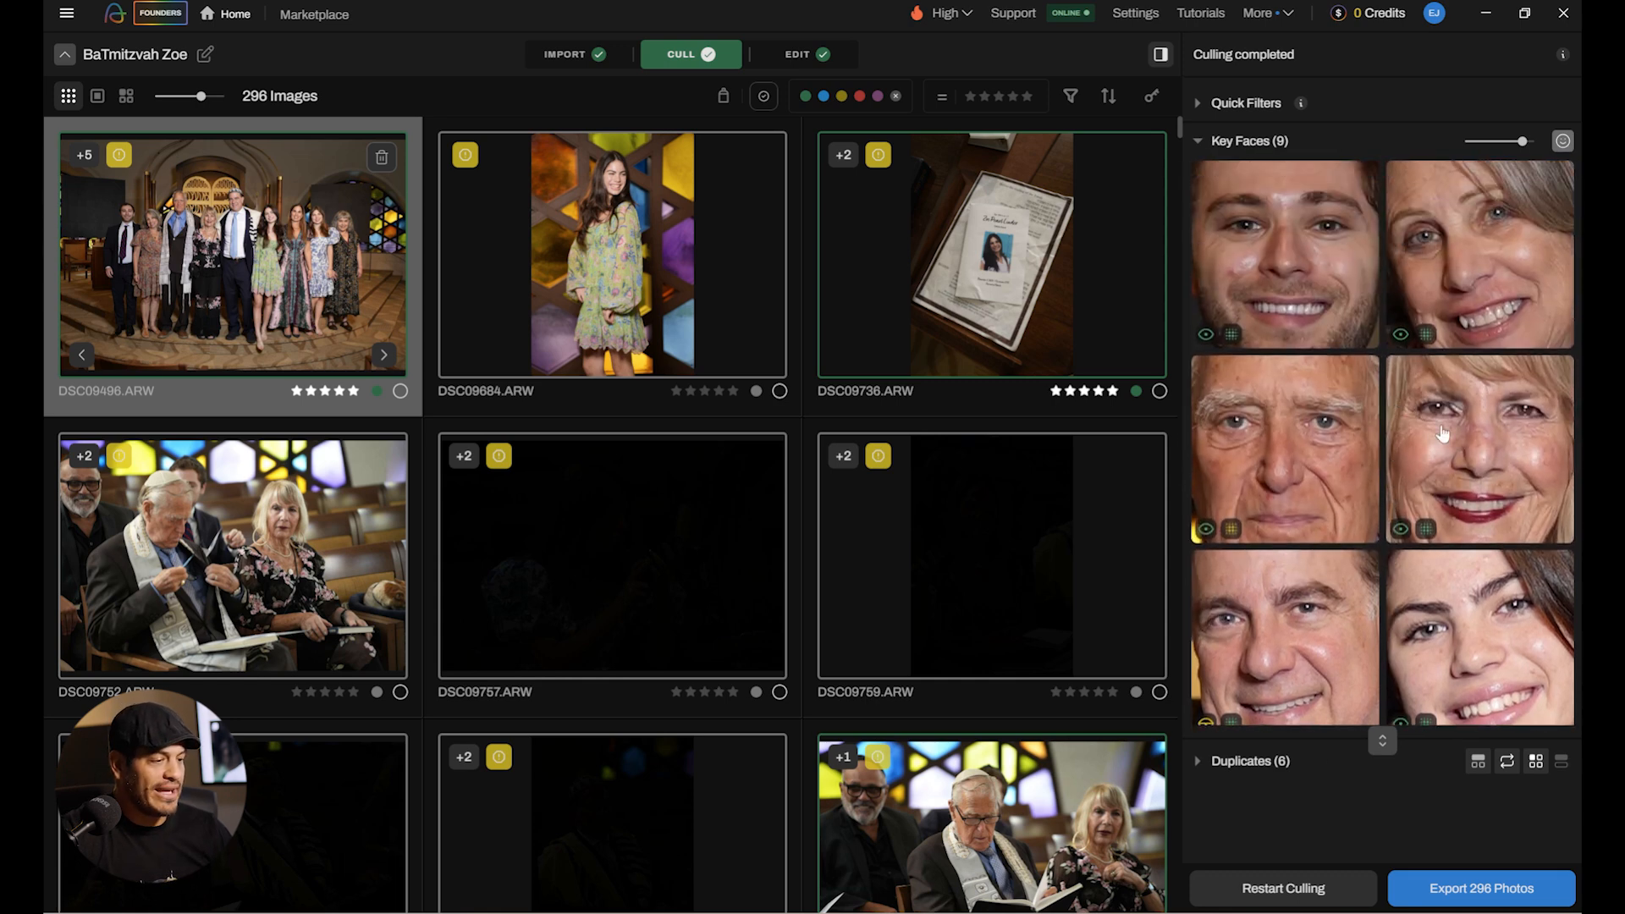
scroll(1374, 417, down, 3)
scroll(1349, 491, down, 3)
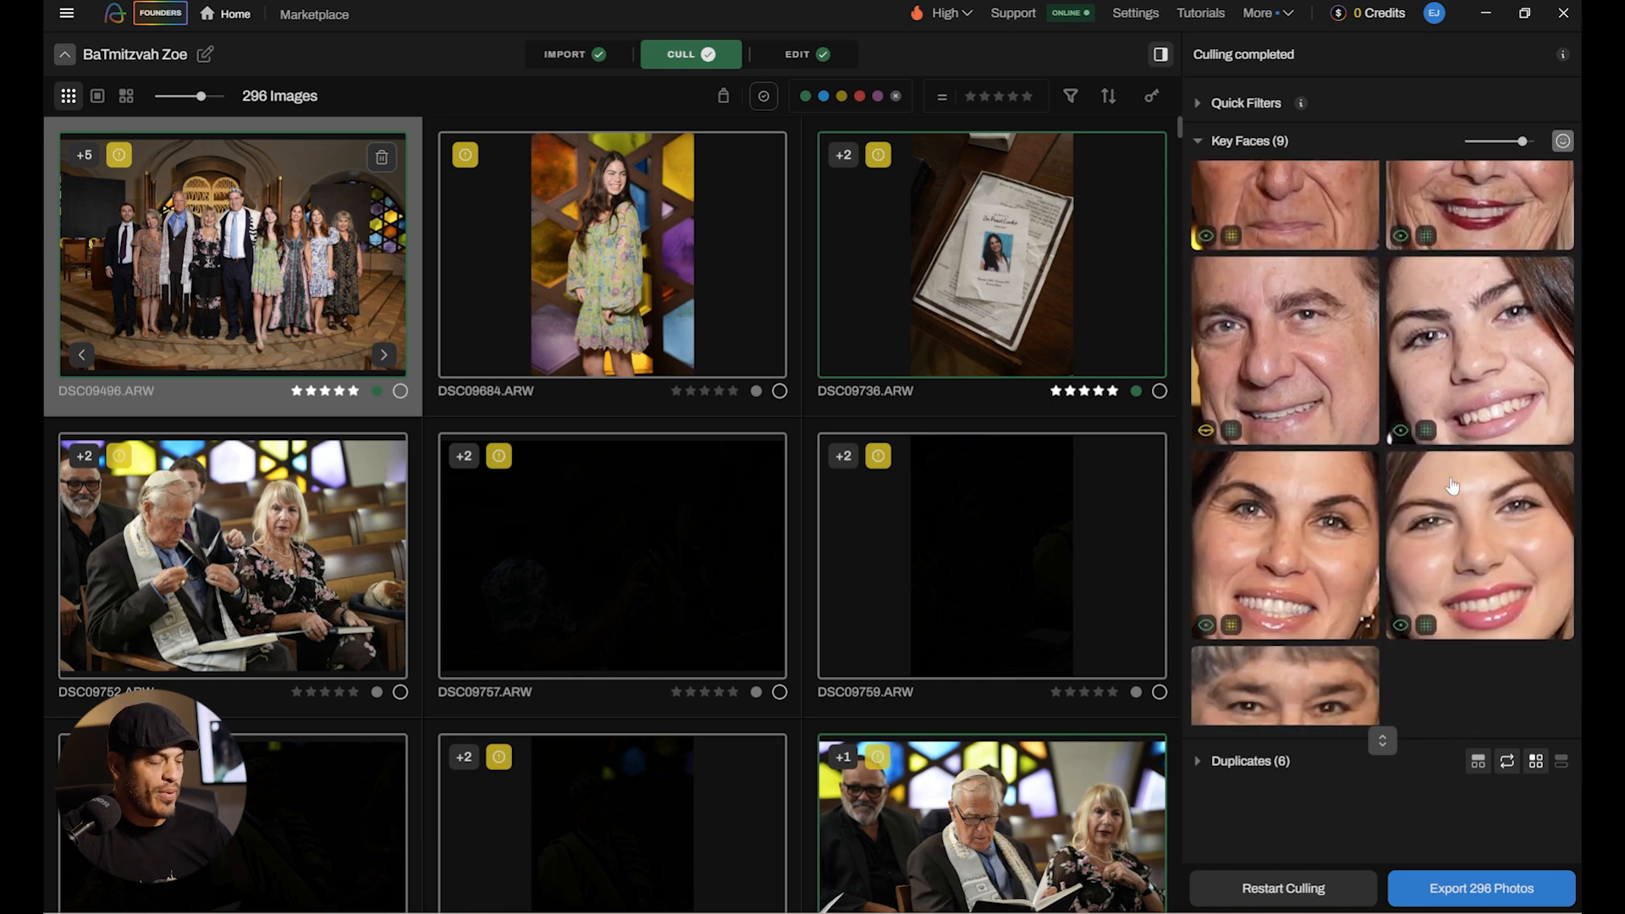
scroll(1447, 489, up, 3)
scroll(1445, 489, down, 3)
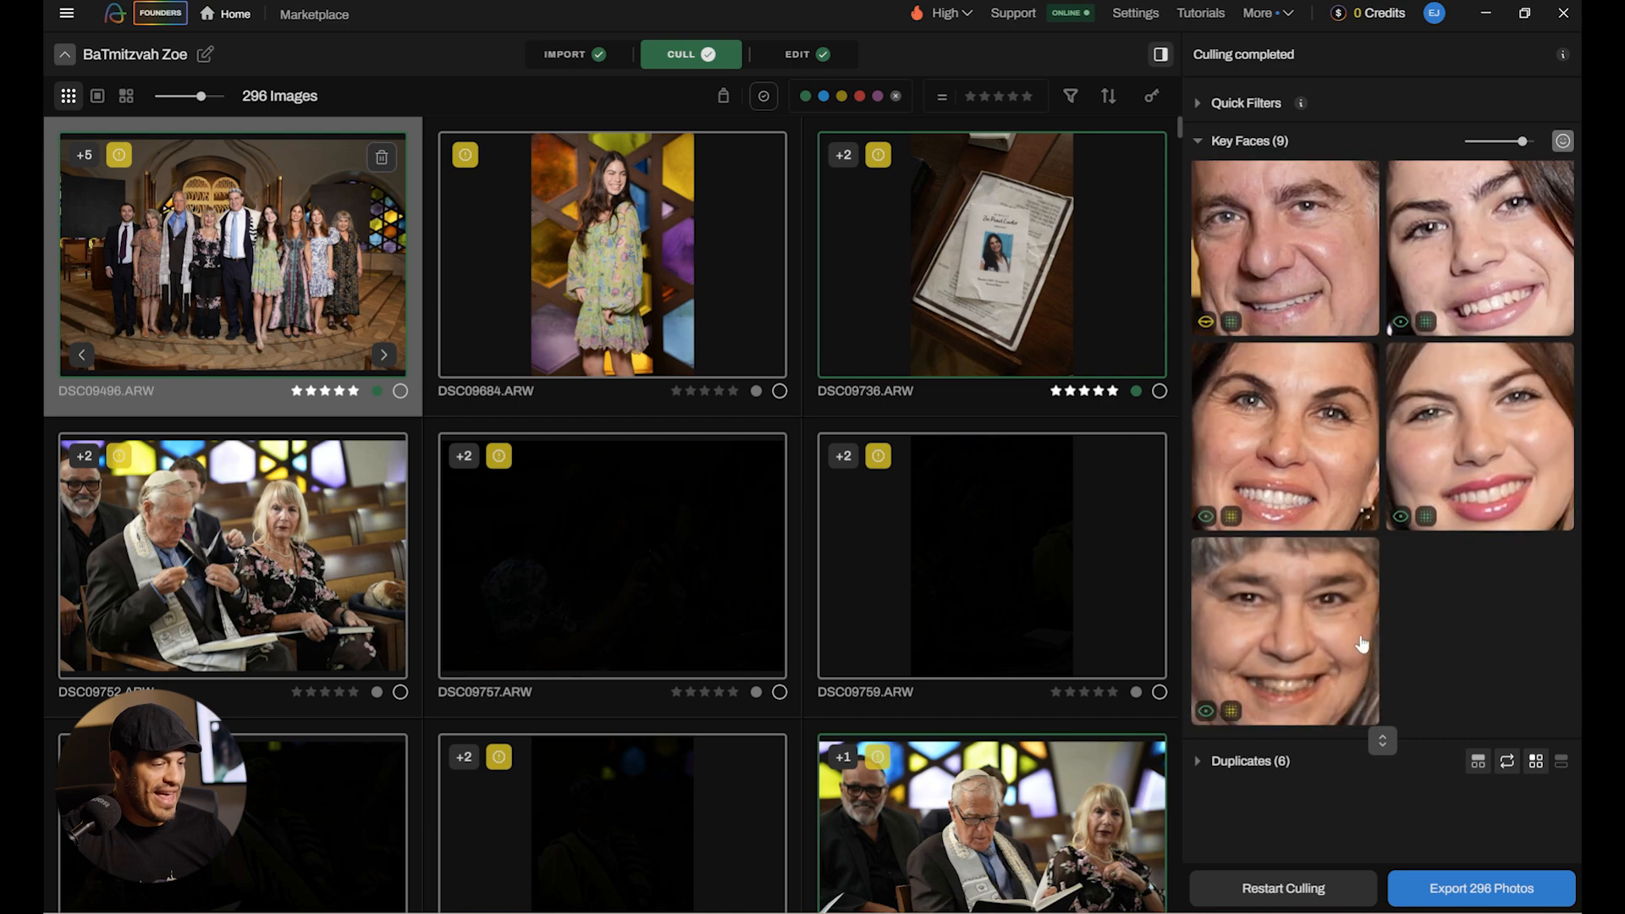
Inspect the key faces of DSC09898.ARW, DSCF1653.RAF, DSCF1674.RAF and DSCF1684.RAF one after another.
scroll(892, 475, down, 10)
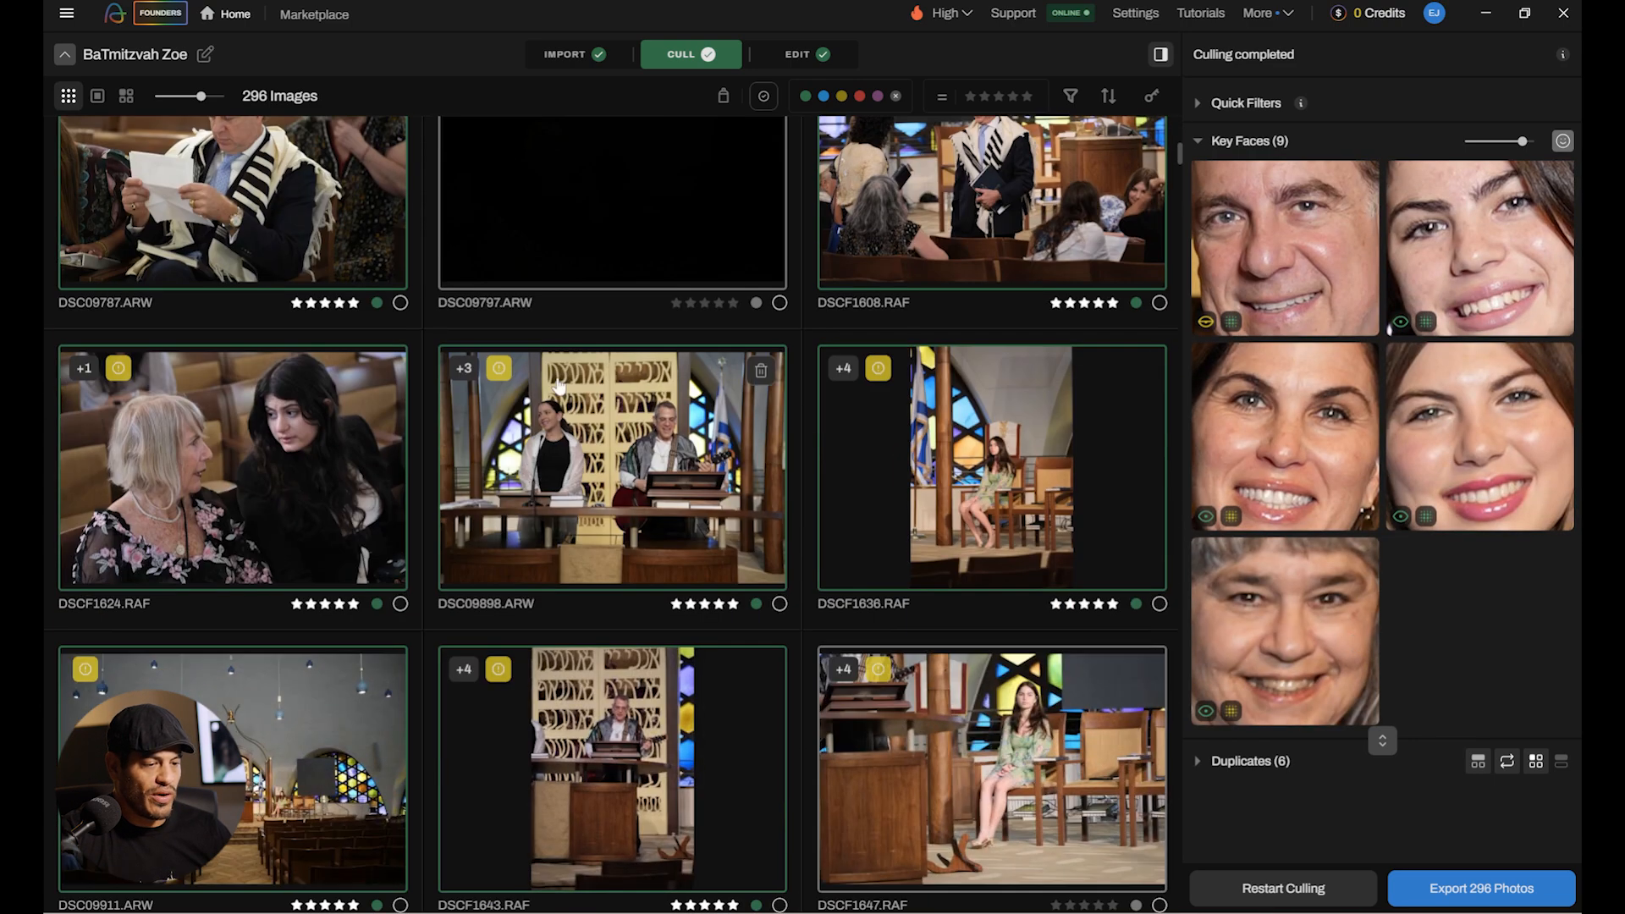
click(559, 386)
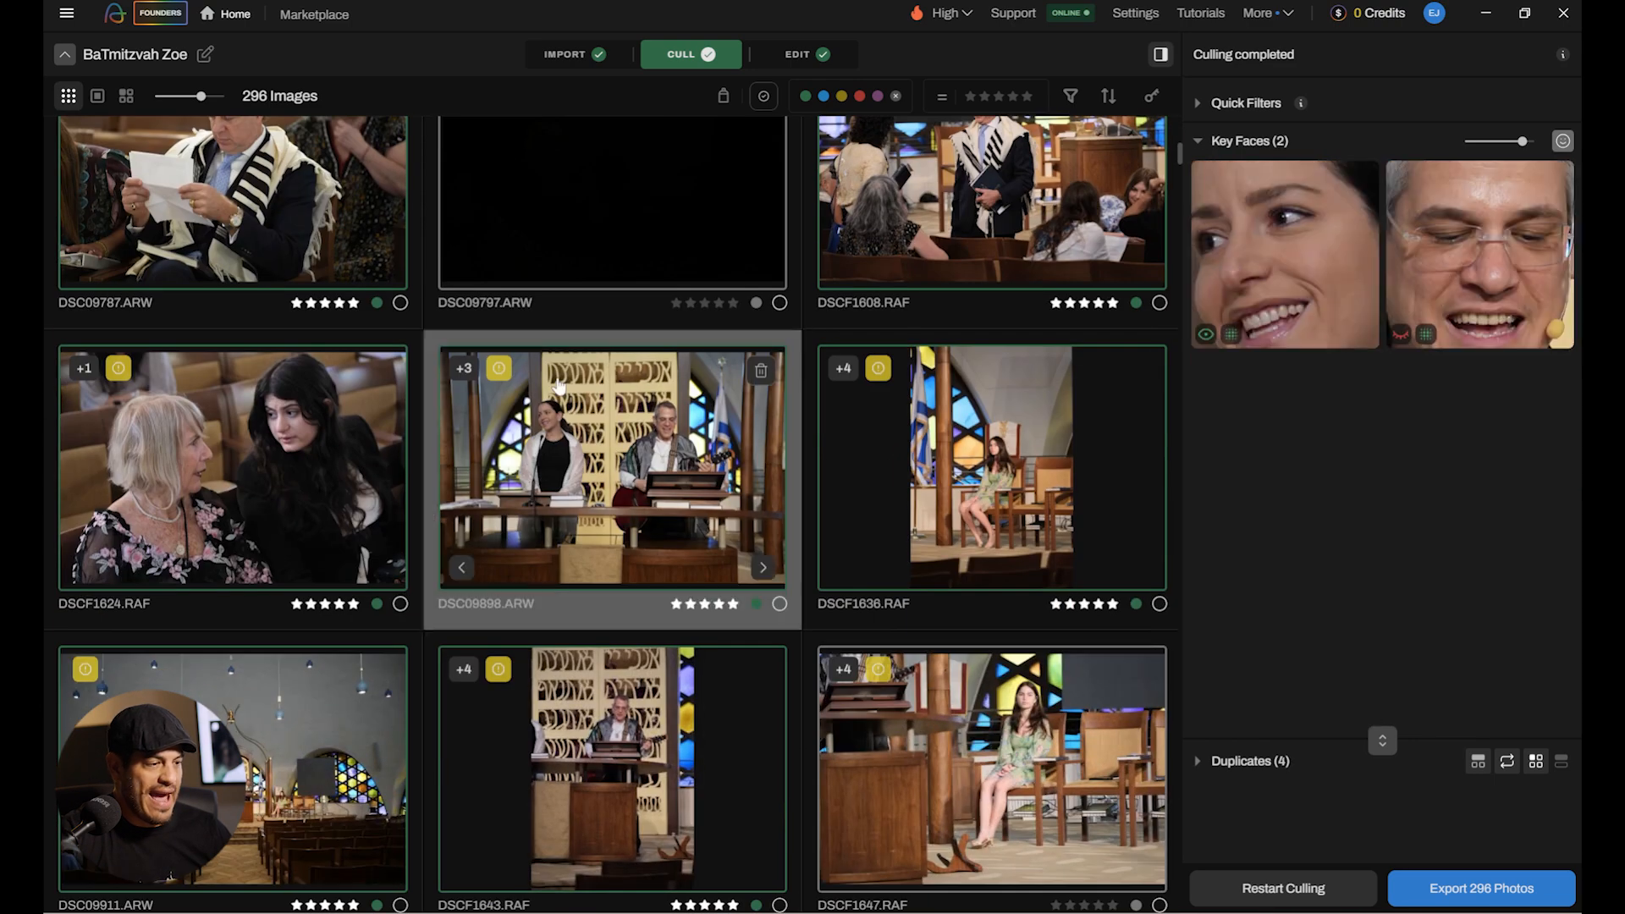
scroll(648, 508, down, 3)
scroll(647, 593, down, 3)
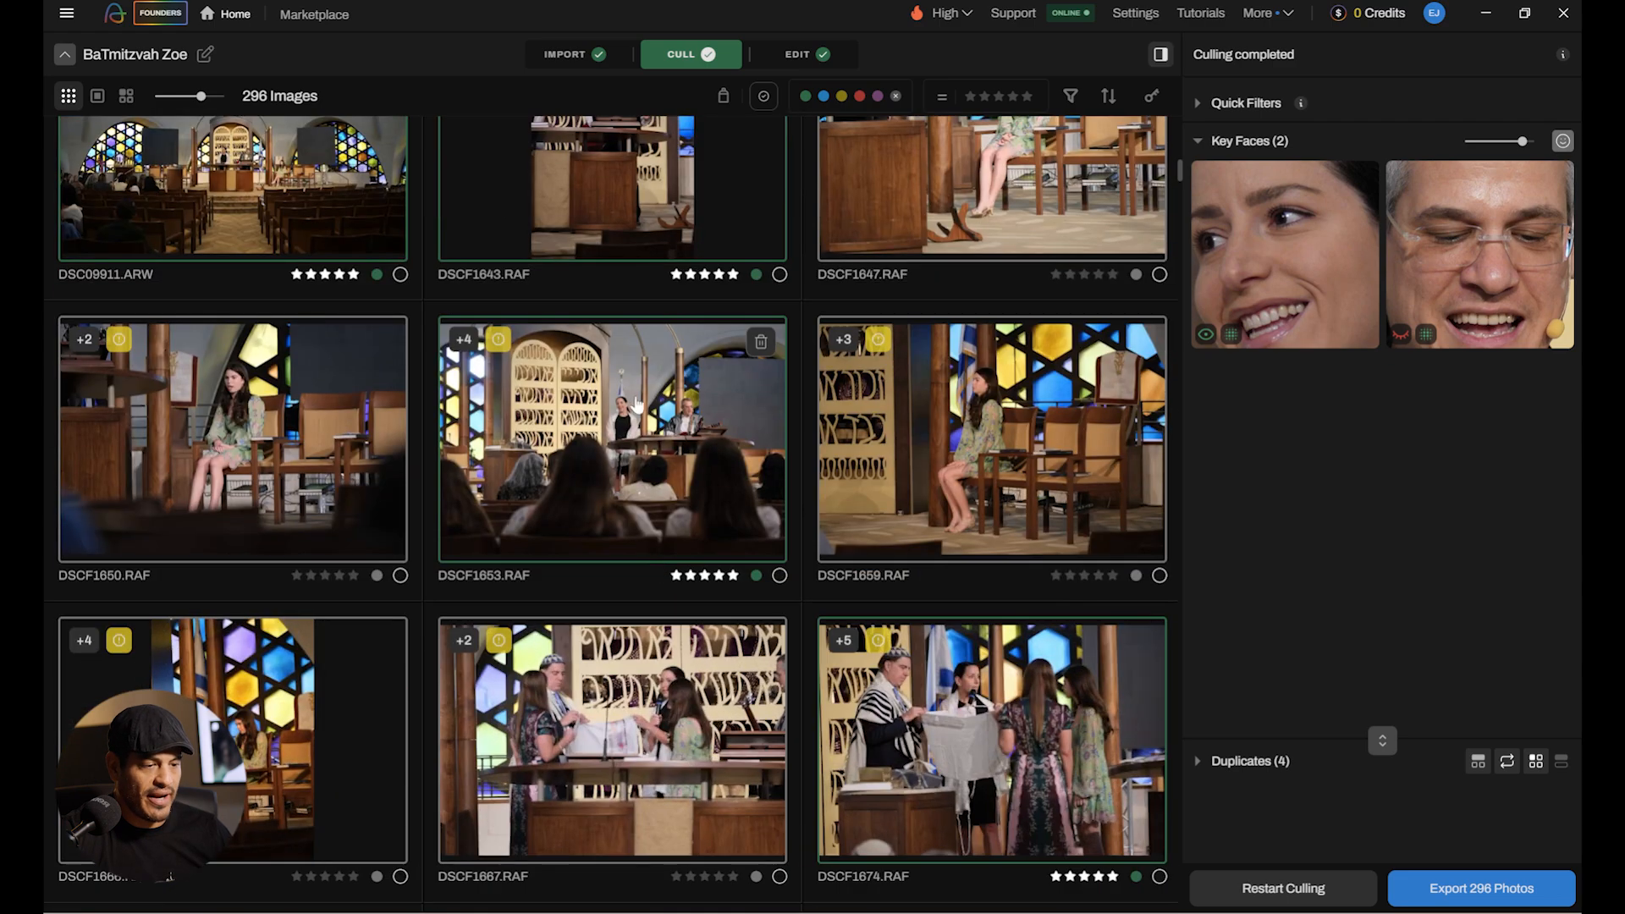
click(634, 401)
scroll(740, 459, down, 4)
click(1032, 339)
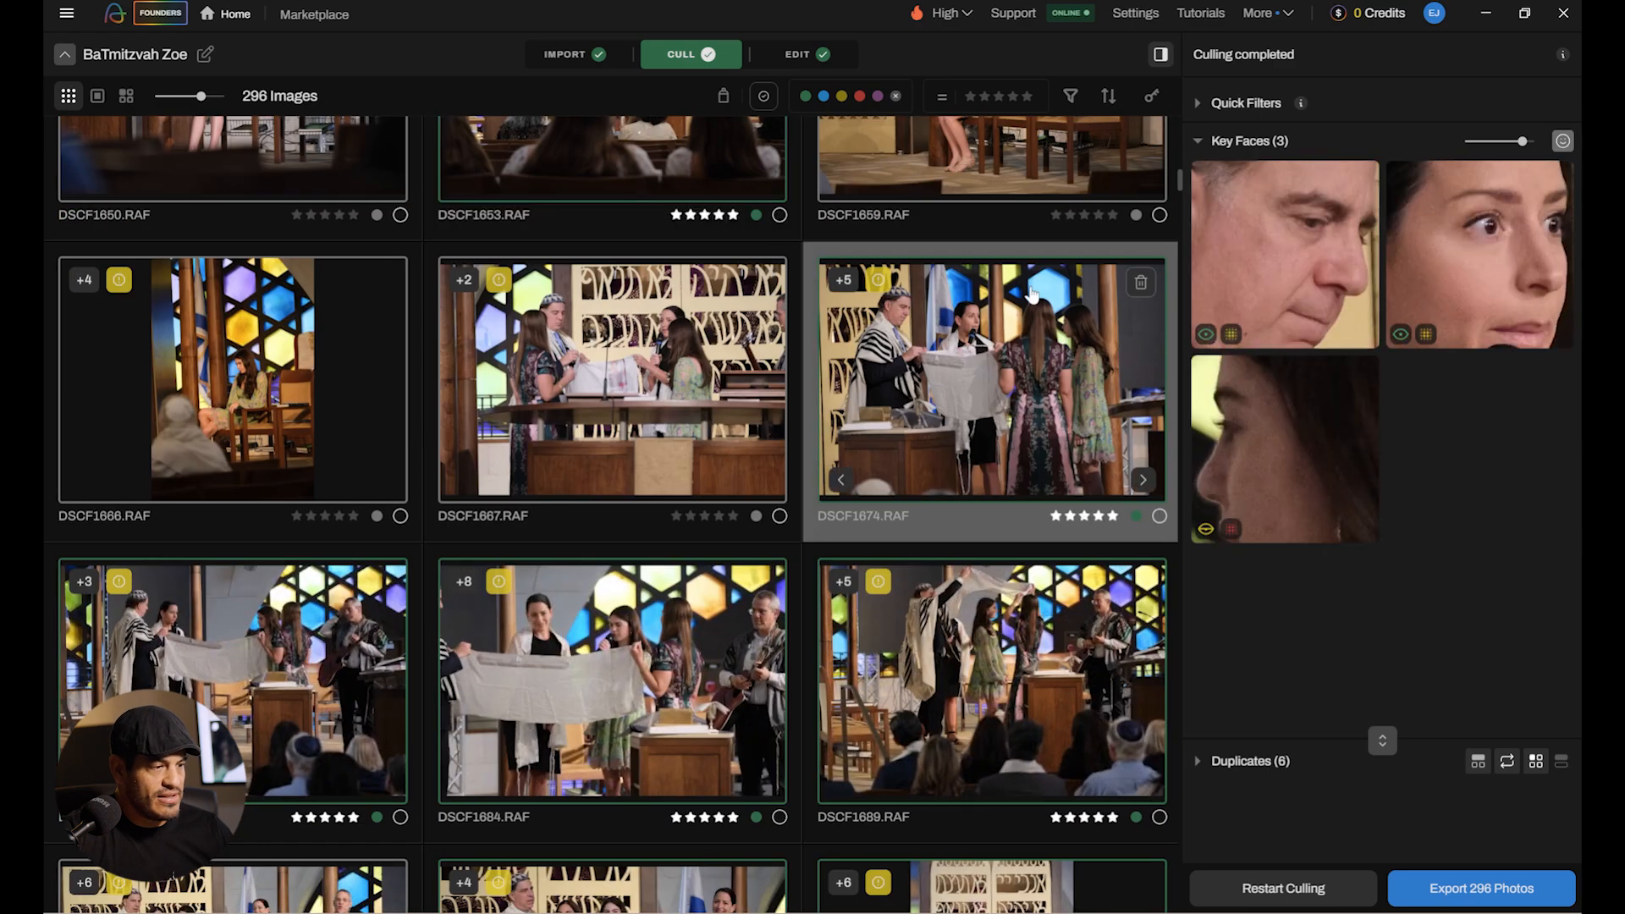
scroll(1054, 495, down, 4)
click(654, 292)
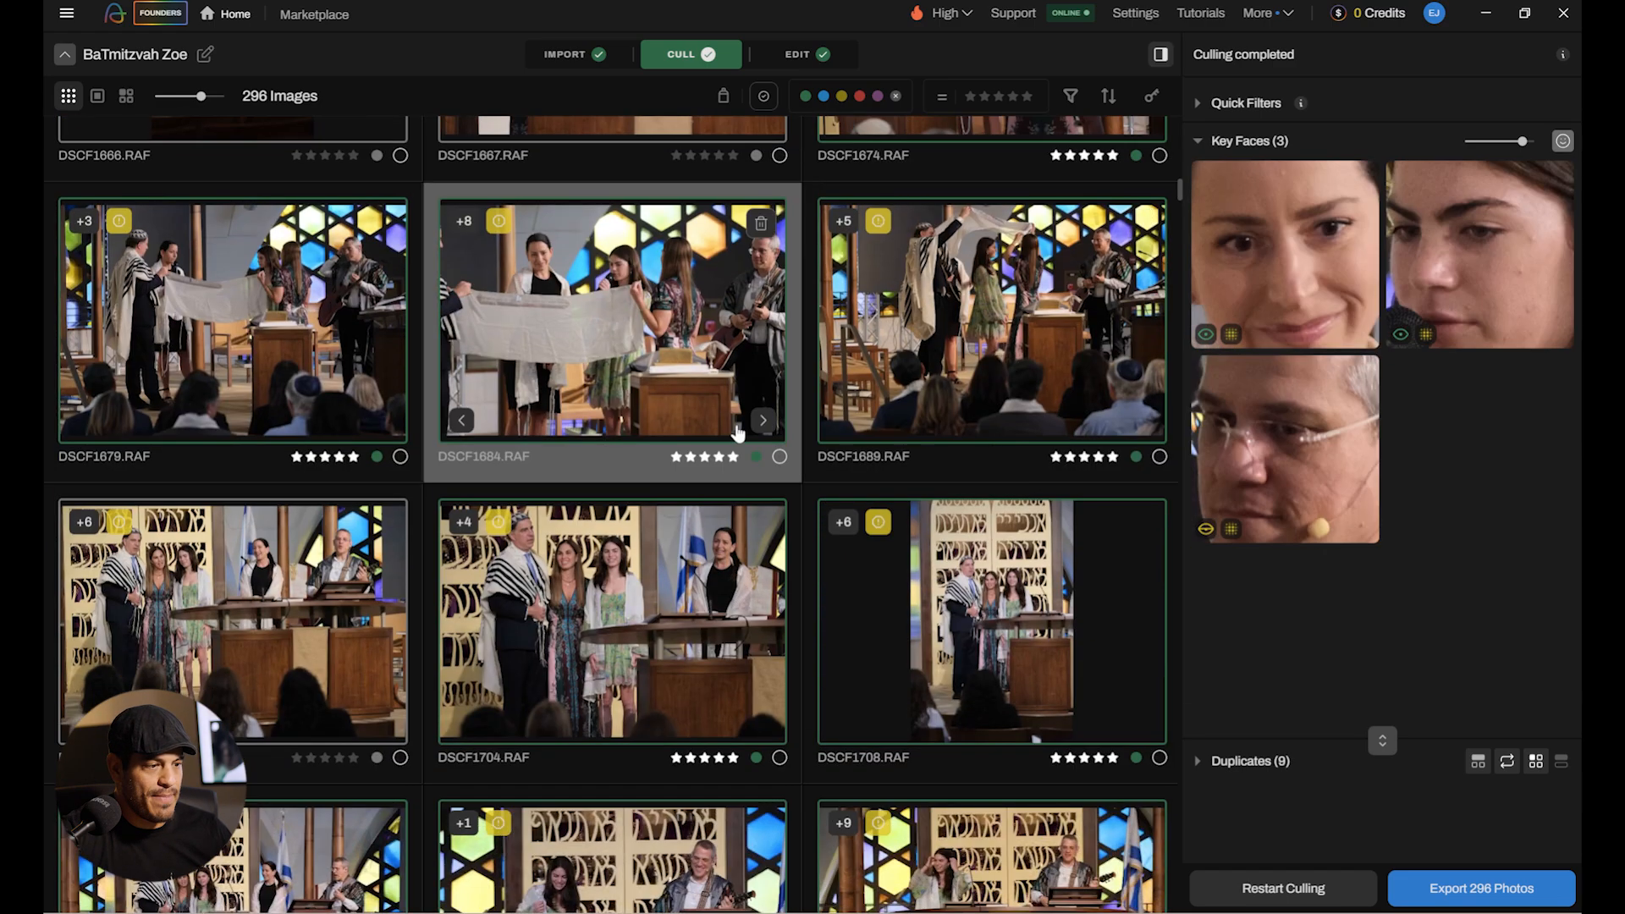
Check the key faces of DSCF1719.RAF, DSCF1737.RAF, DSCF1759.RAF and DSCF1784.RAF, and view the list of culling shortcuts.
scroll(728, 449, down, 3)
click(661, 542)
scroll(661, 503, down, 5)
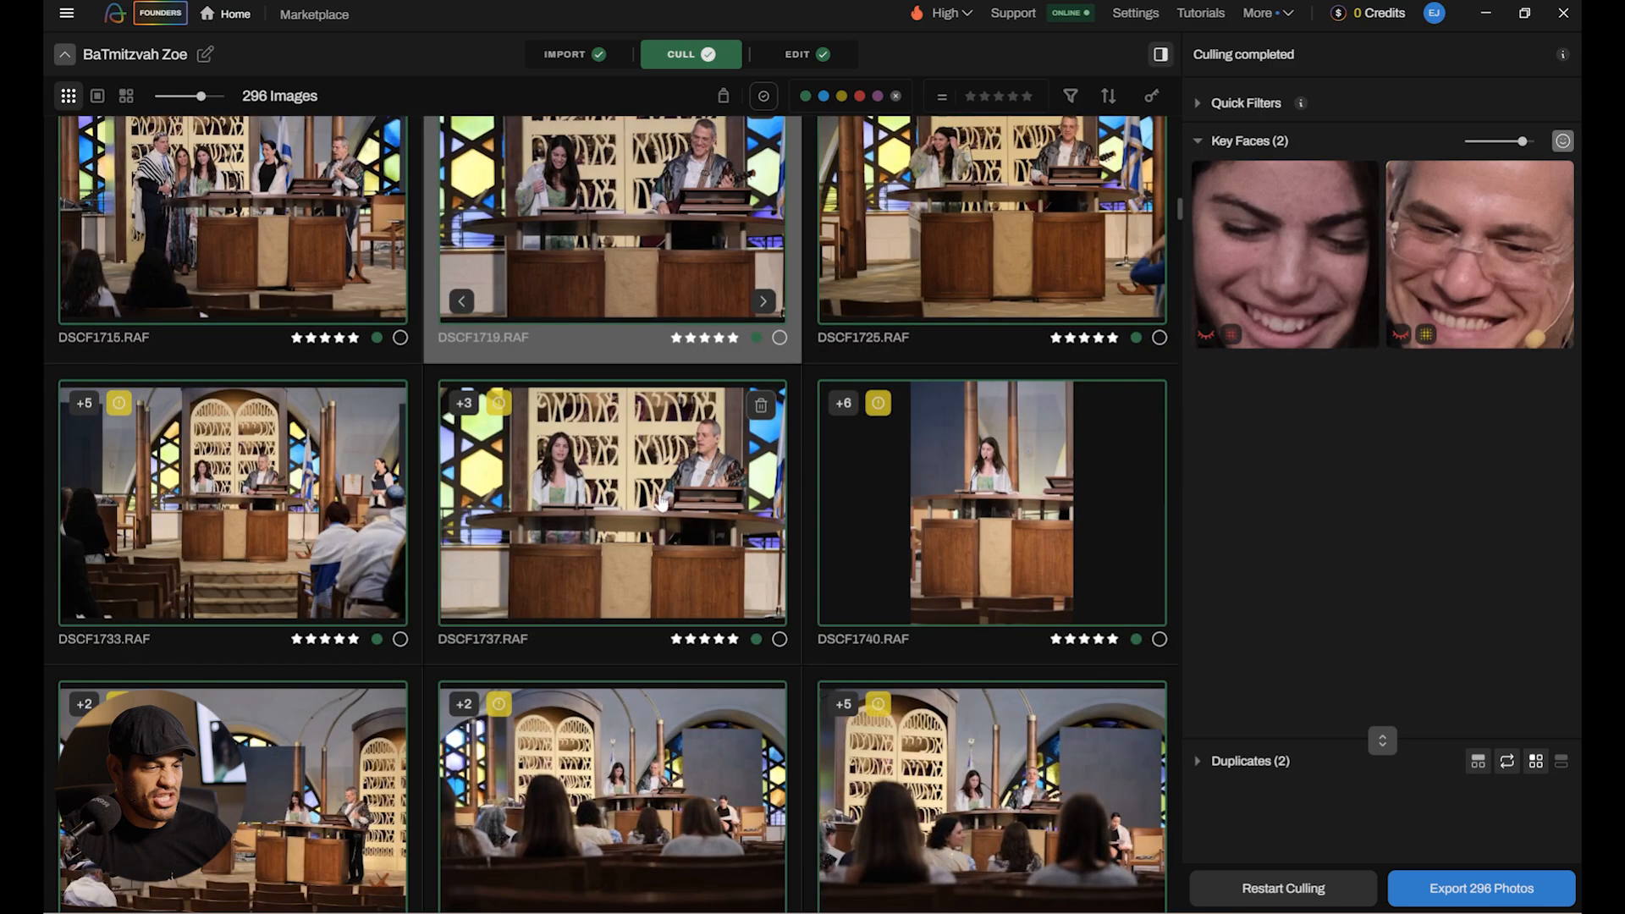
click(659, 491)
scroll(659, 489, down, 4)
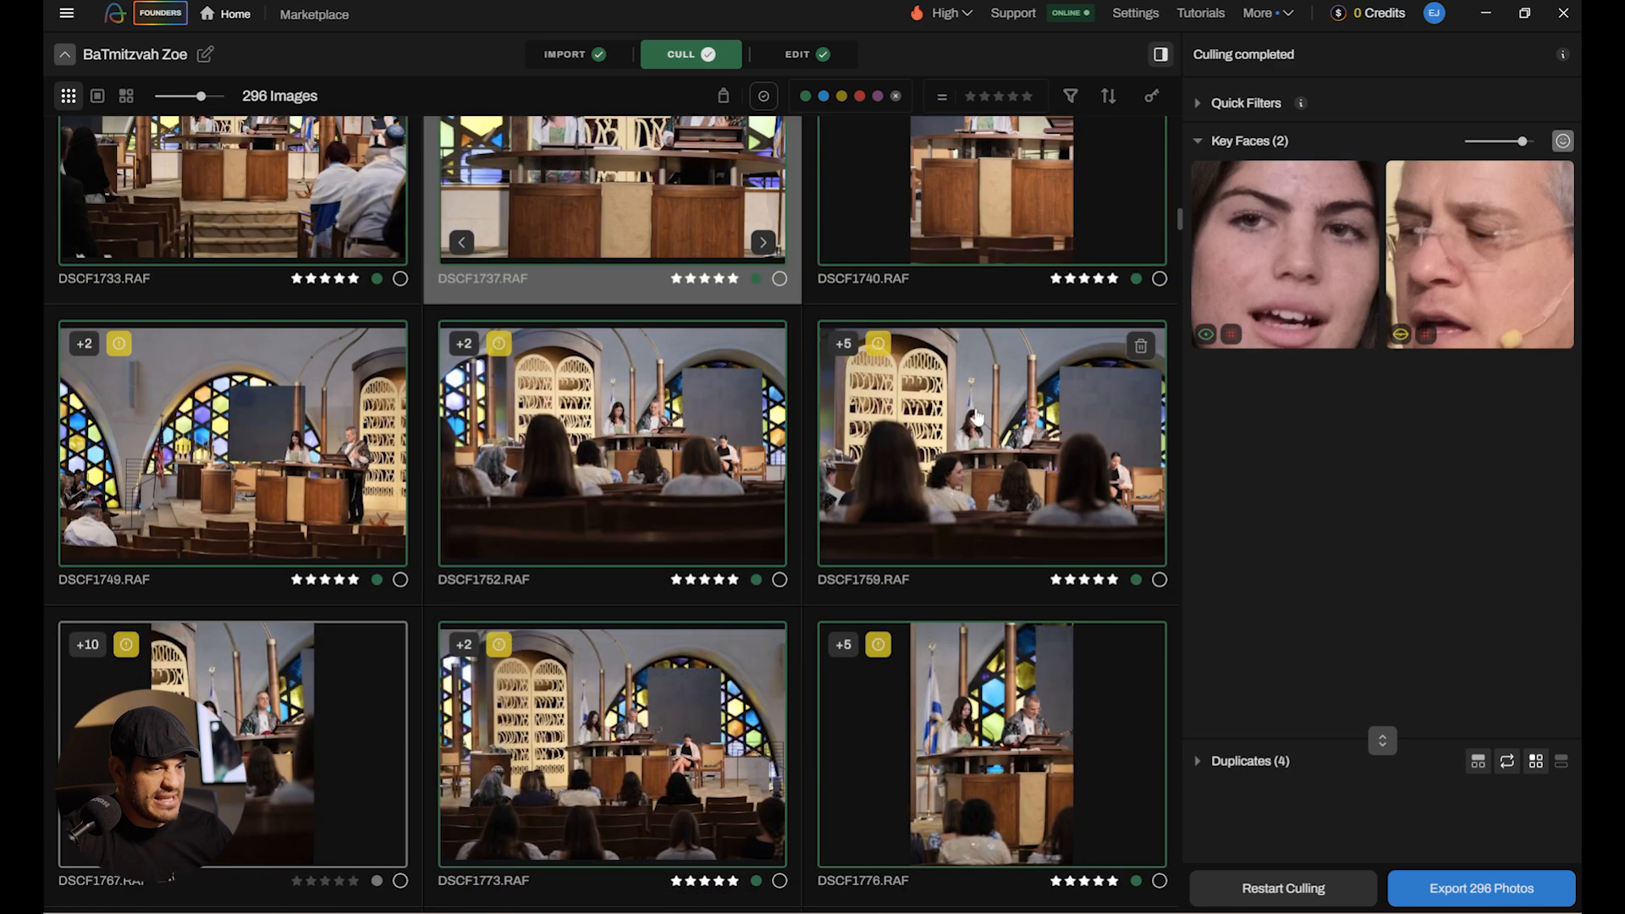
click(974, 474)
scroll(780, 561, down, 4)
click(242, 628)
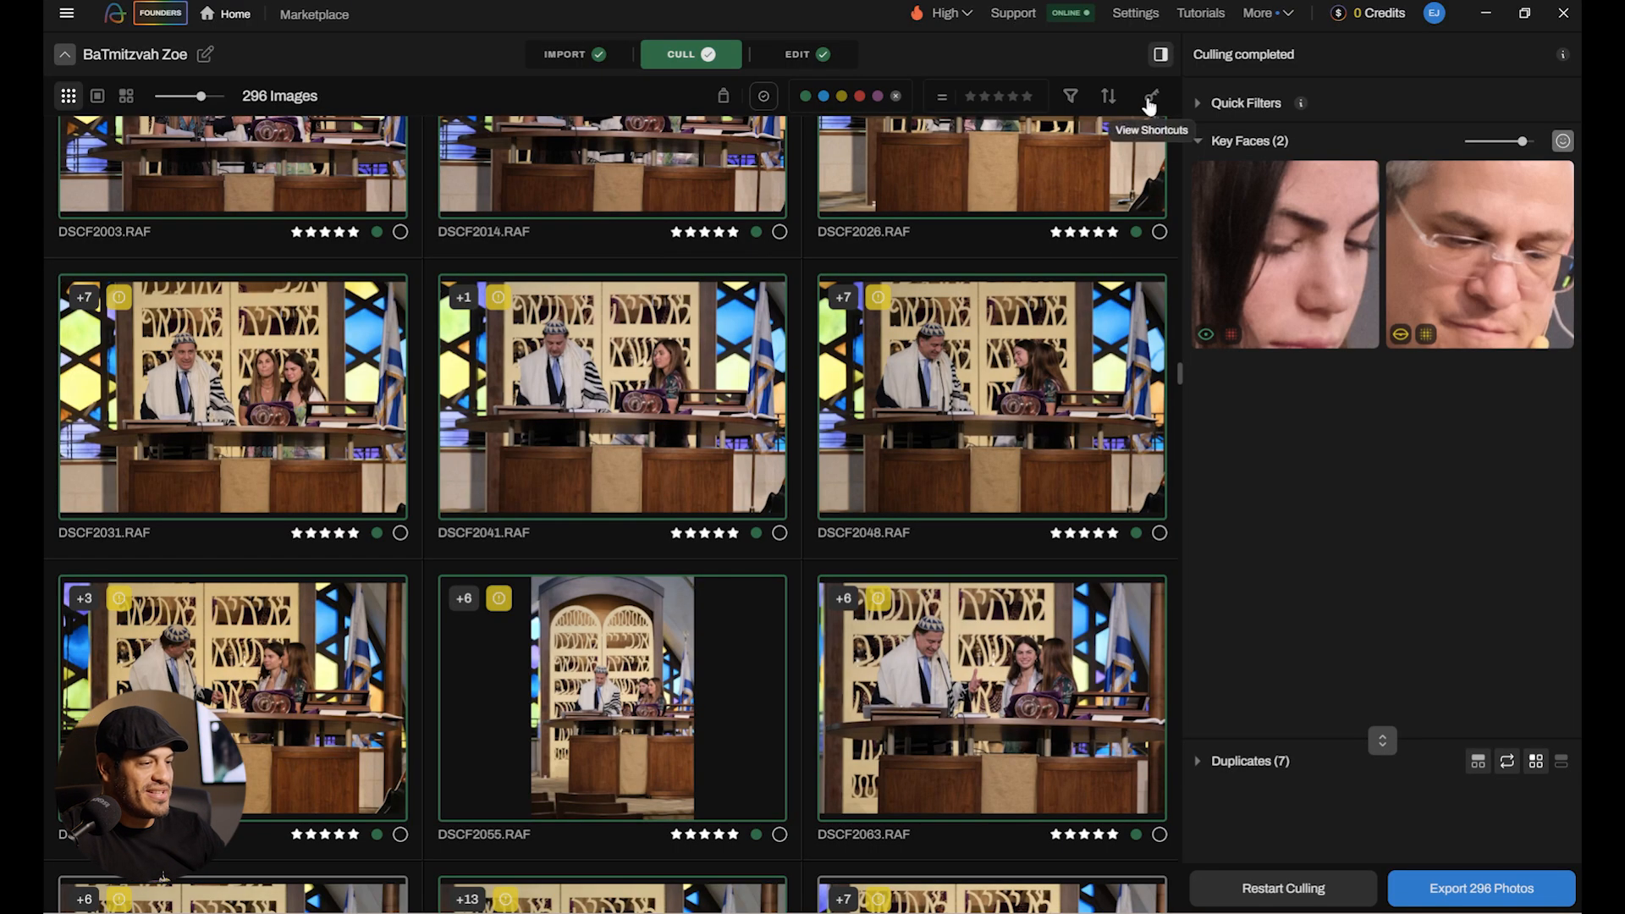
click(1149, 100)
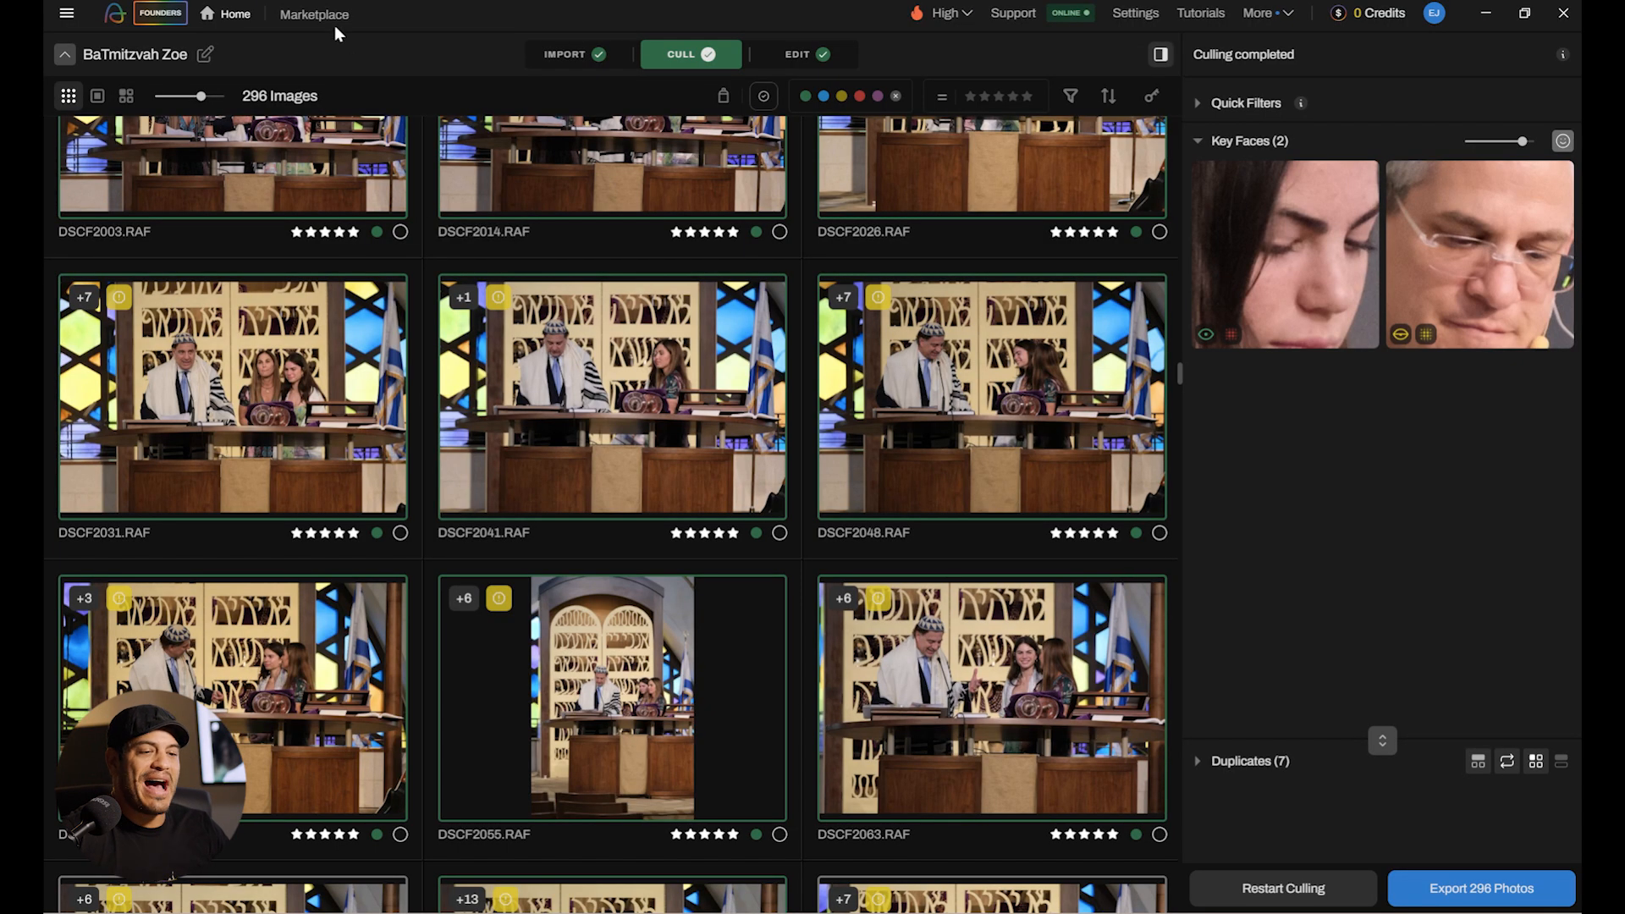
Open the Marketplace and browse its premium, trending and other AI editing styles.
click(329, 17)
scroll(650, 352, down, 5)
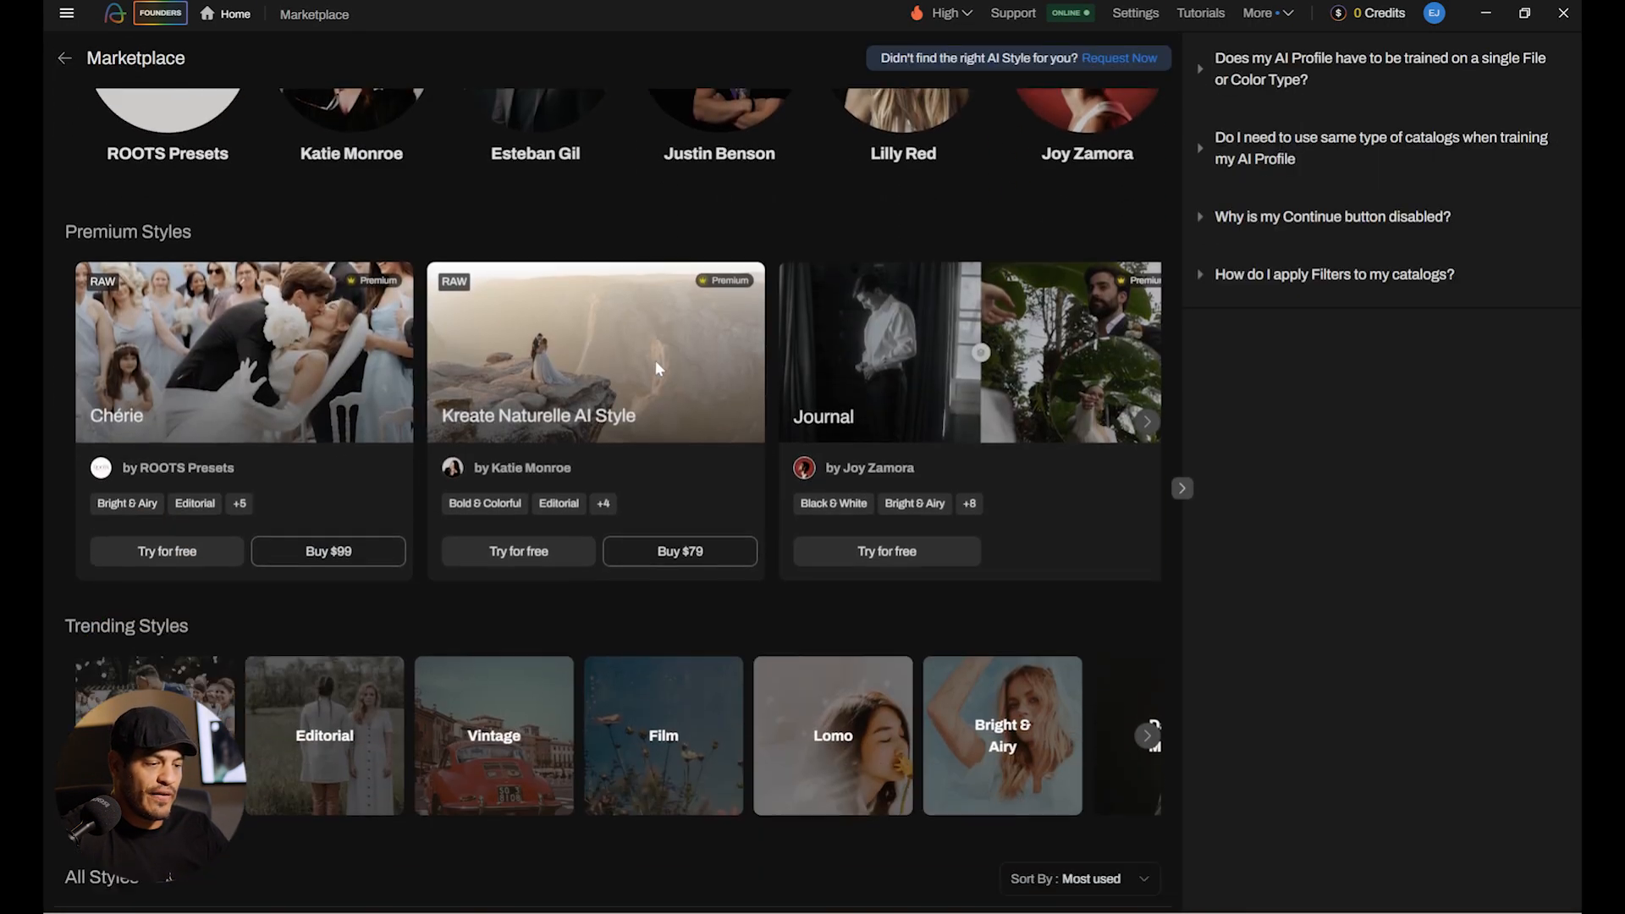
scroll(658, 369, down, 10)
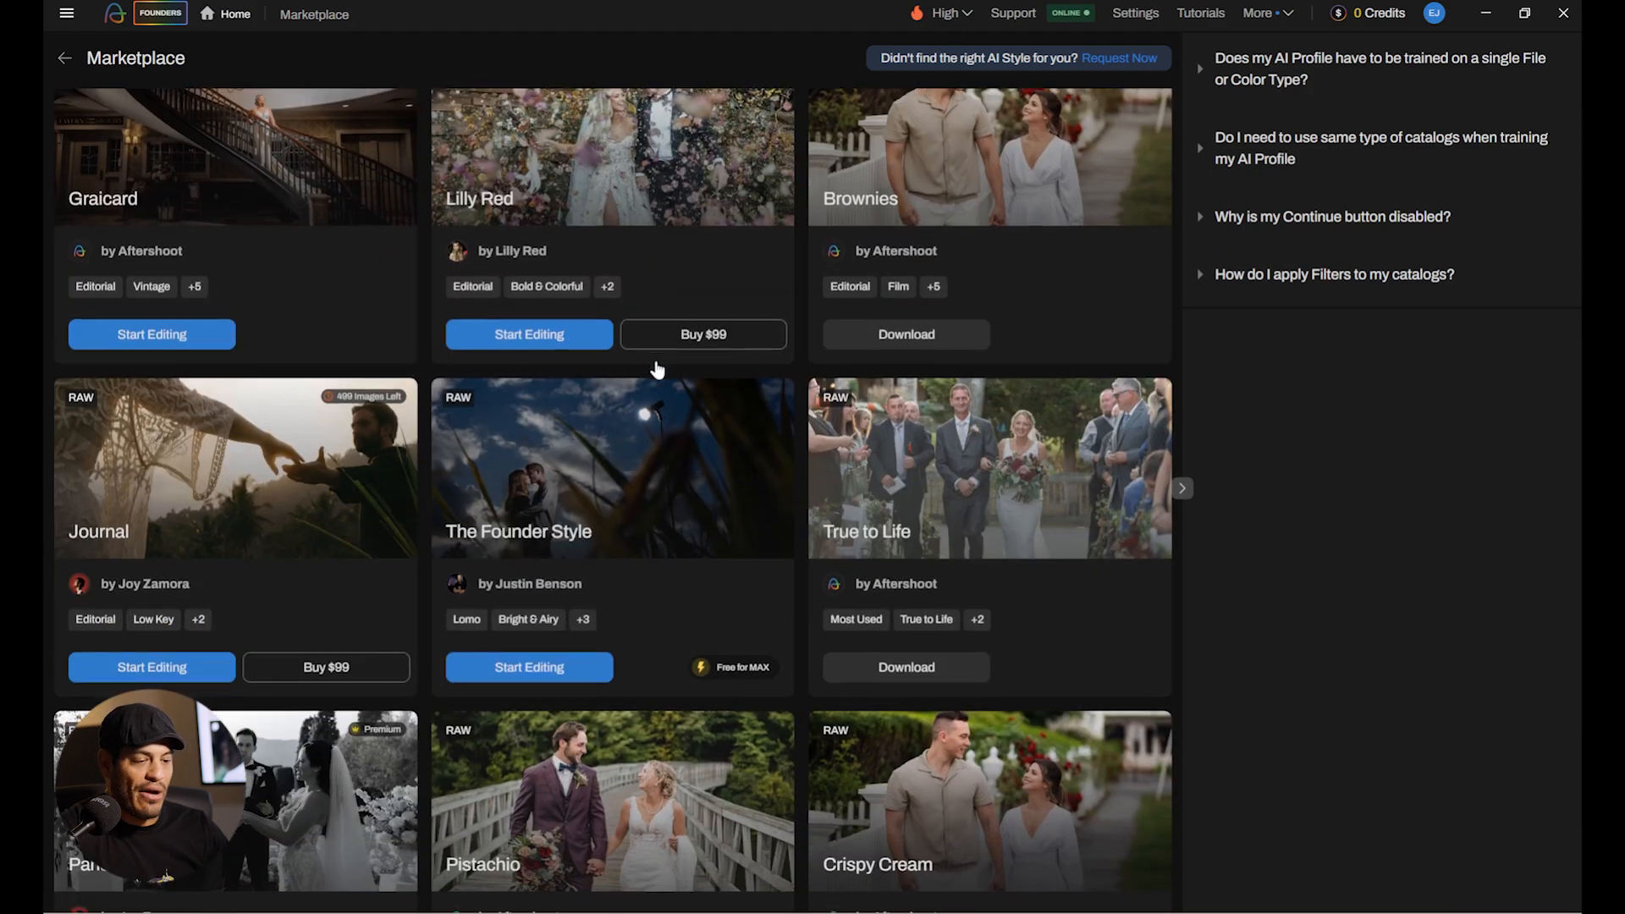
scroll(658, 370, down, 6)
scroll(658, 370, up, 10)
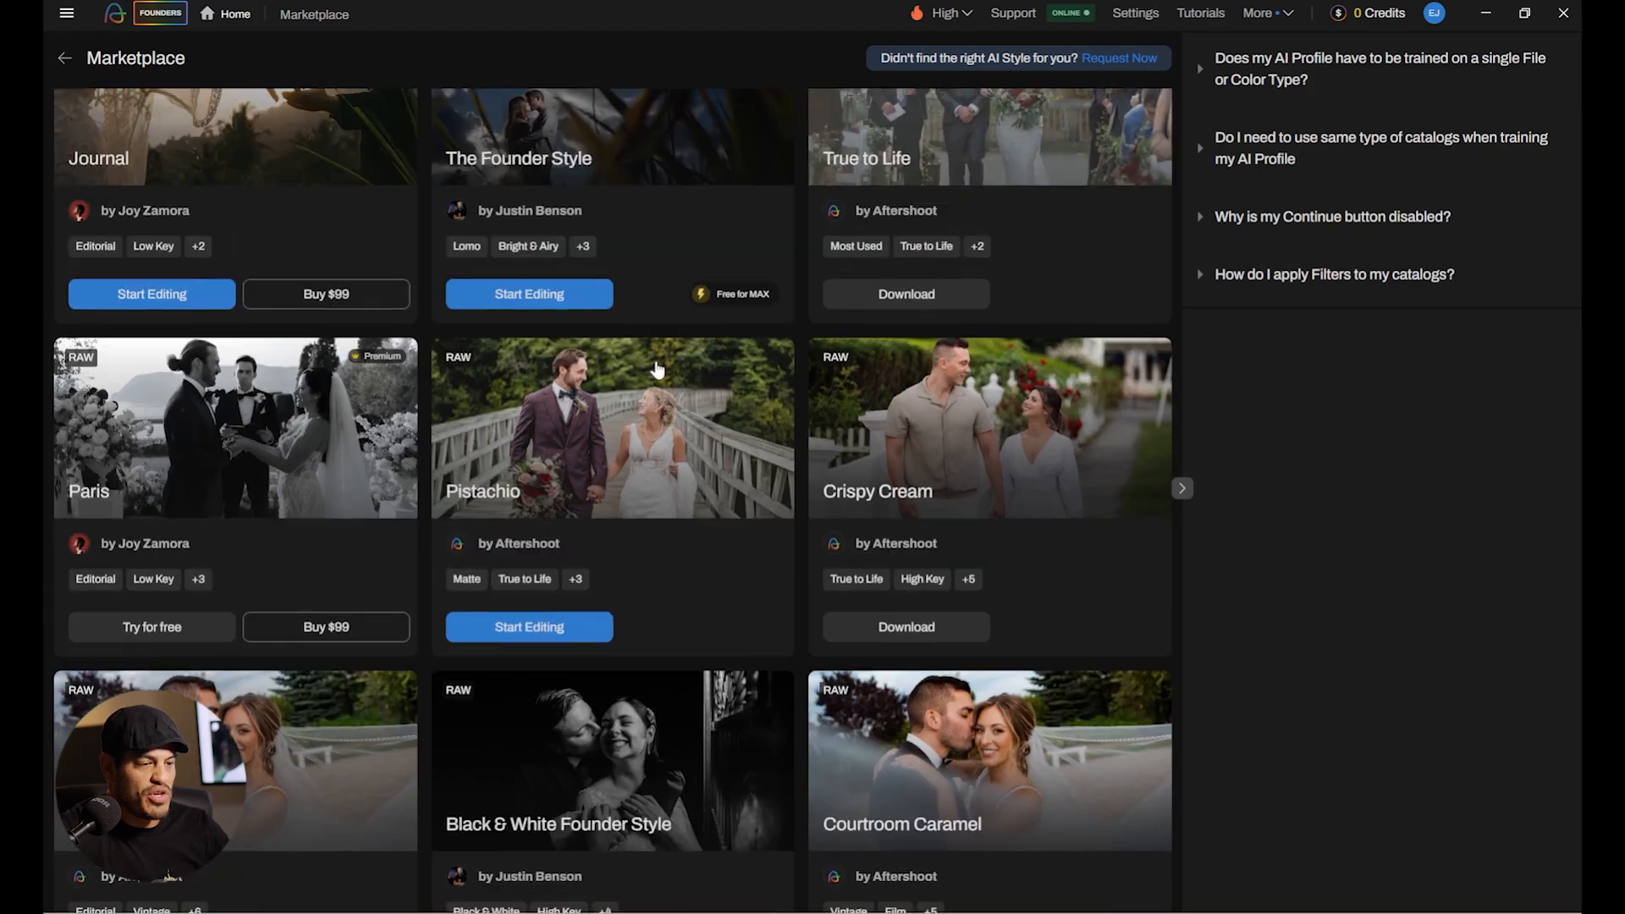
scroll(658, 370, up, 8)
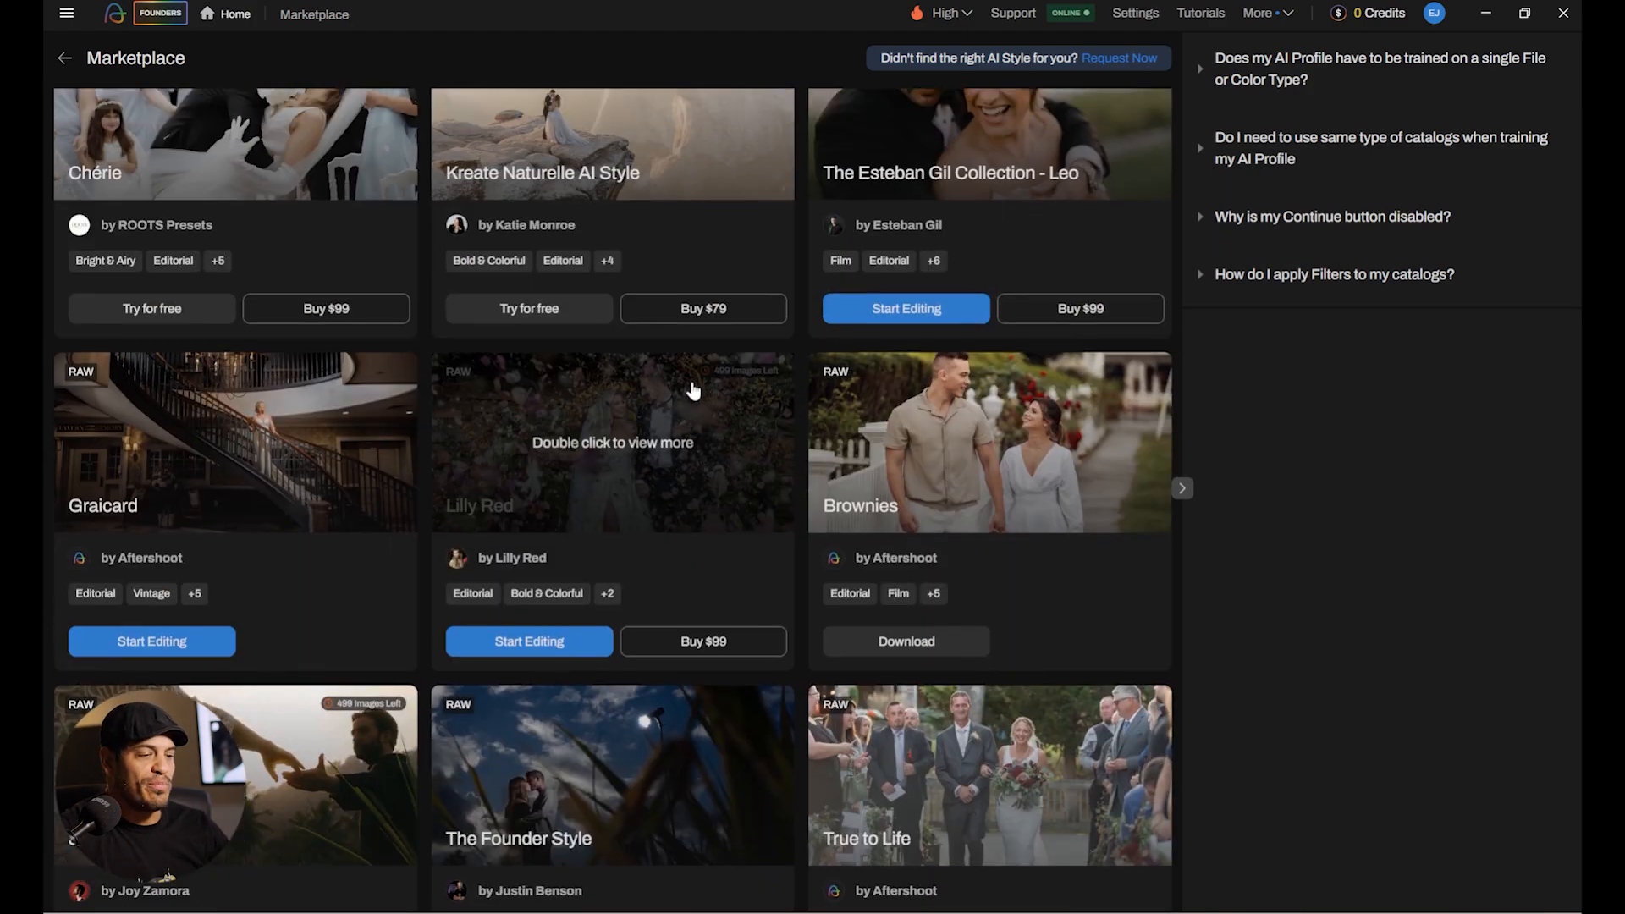
scroll(697, 387, down, 8)
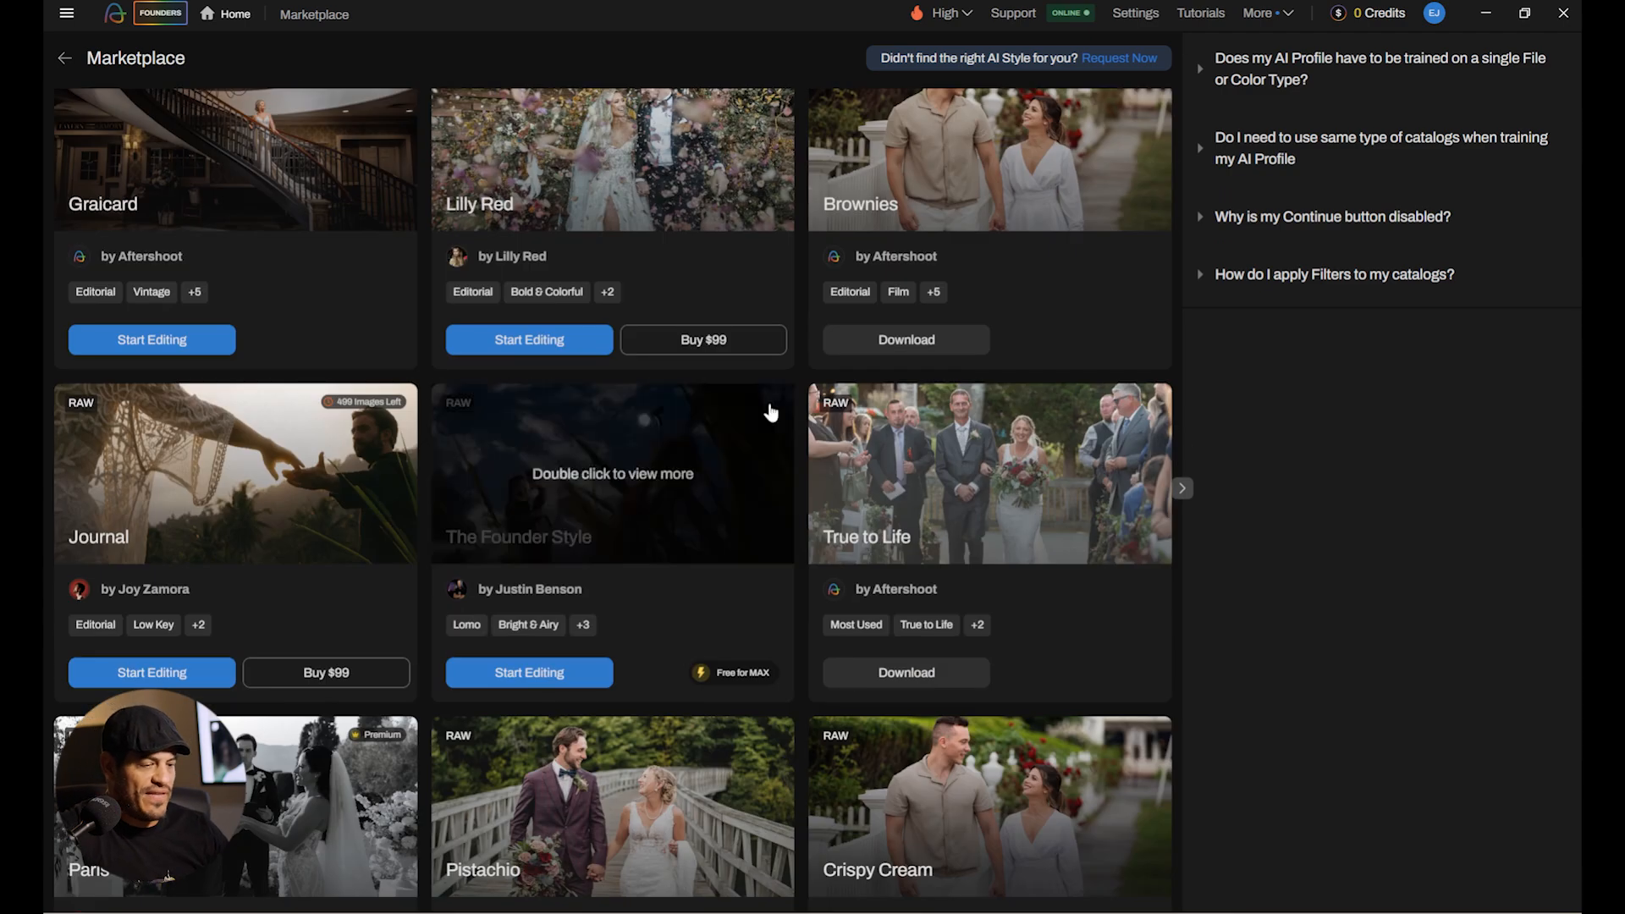
Open the True to Life style and compare before and after on its preview photos, including the sunset couple.
double_click(1049, 438)
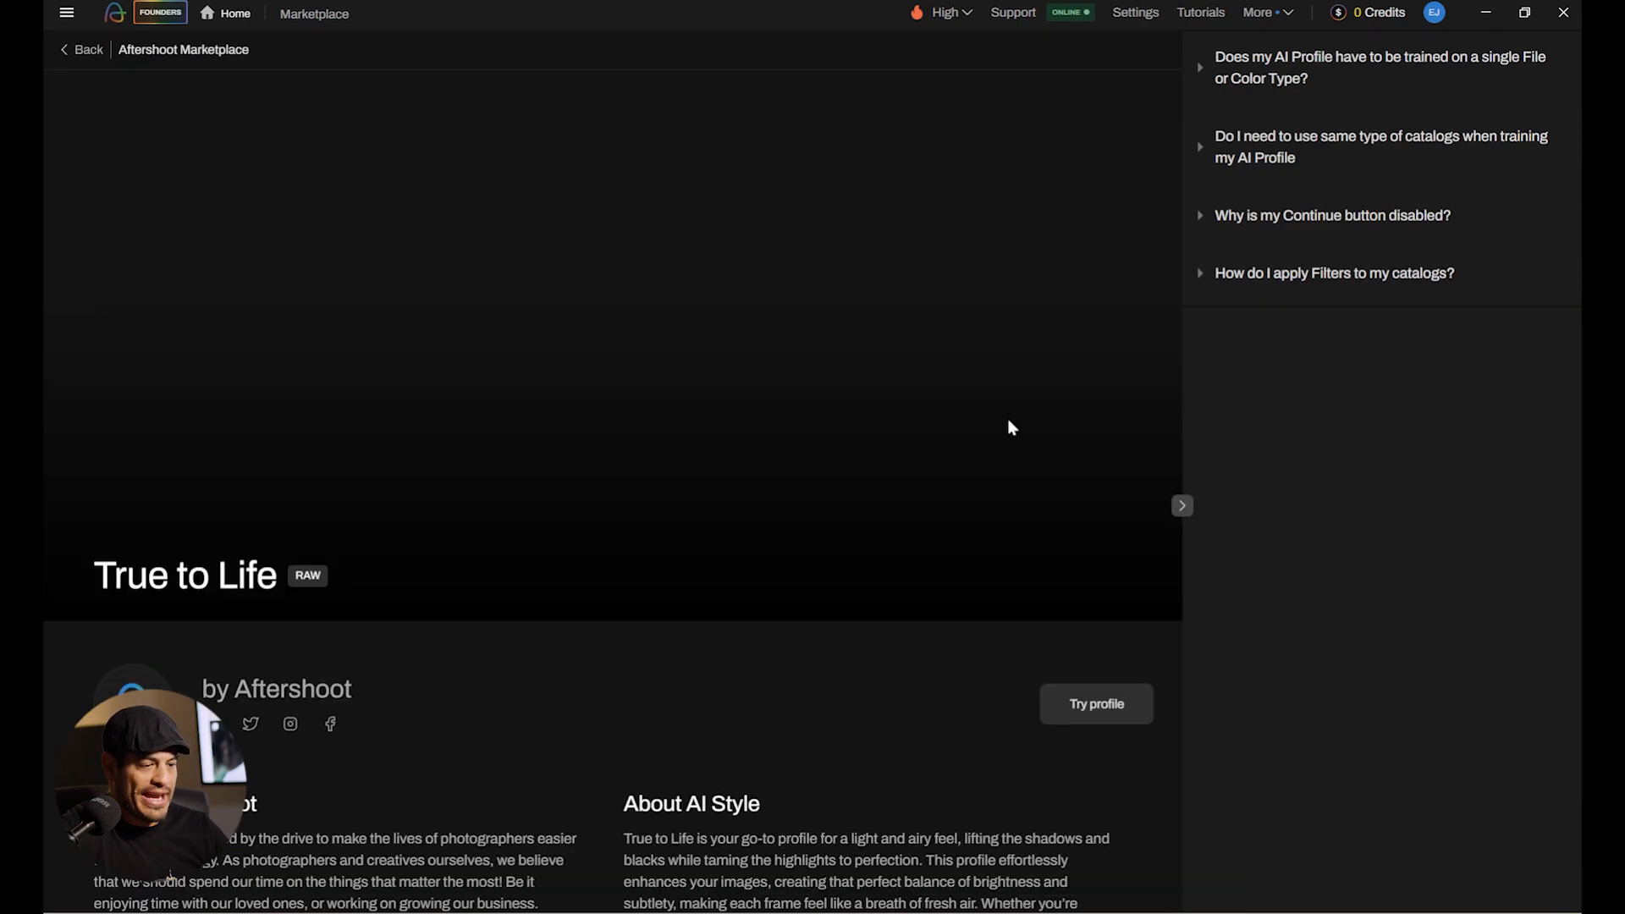
scroll(882, 454, down, 10)
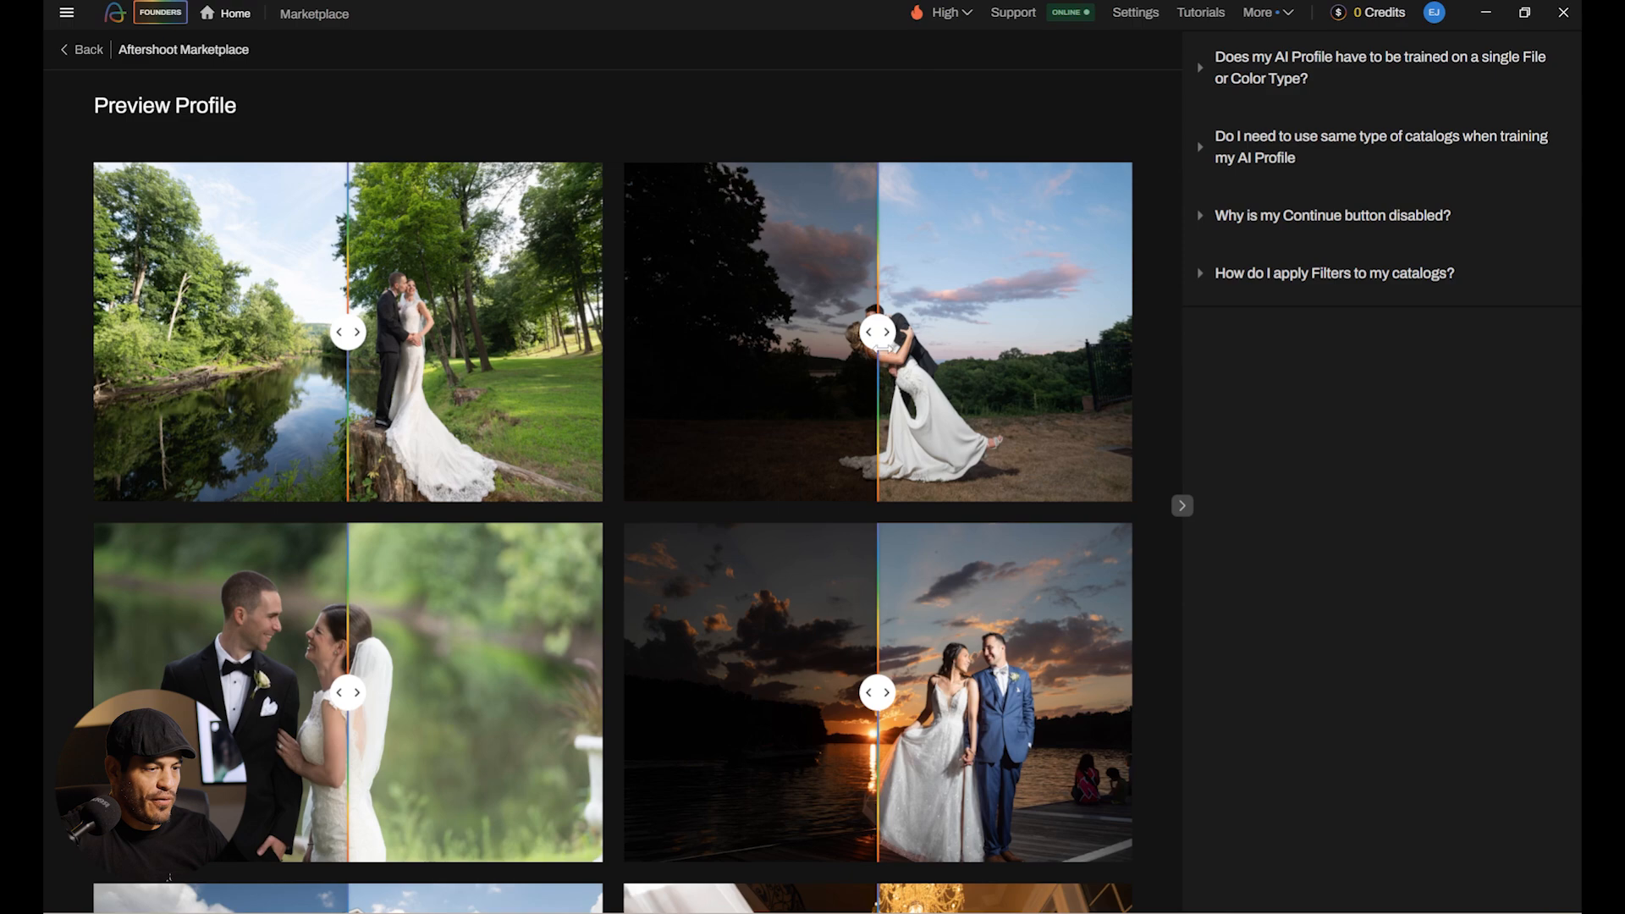
scroll(842, 569, down, 3)
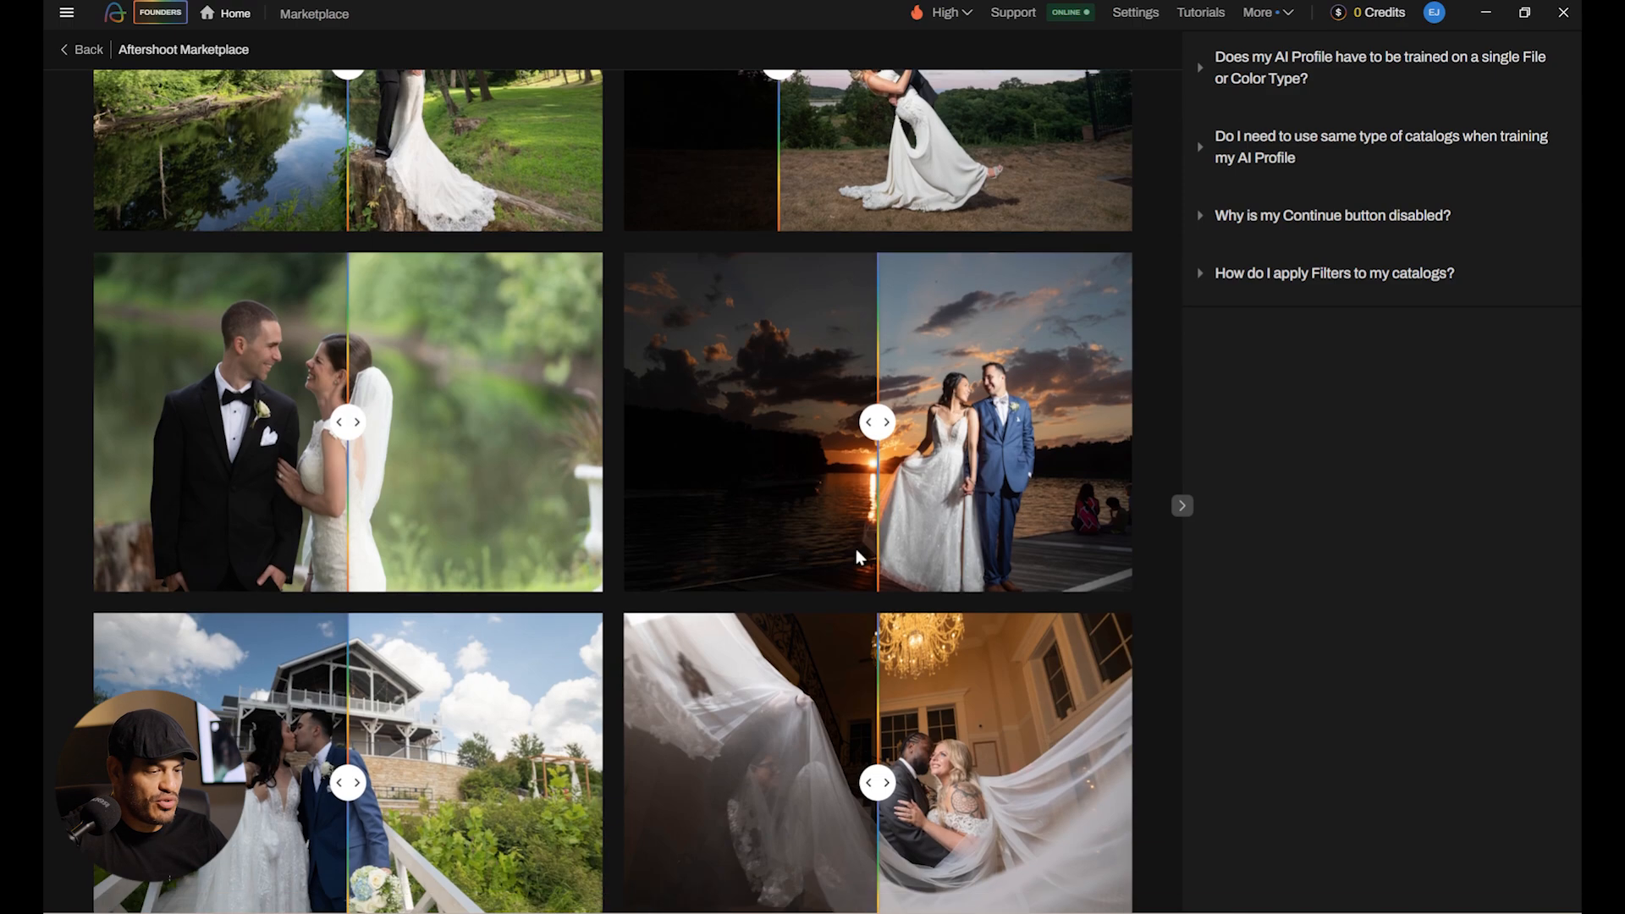
mouse_move(759, 422)
mouse_down()
mouse_move(1118, 421)
mouse_move(729, 421)
mouse_up()
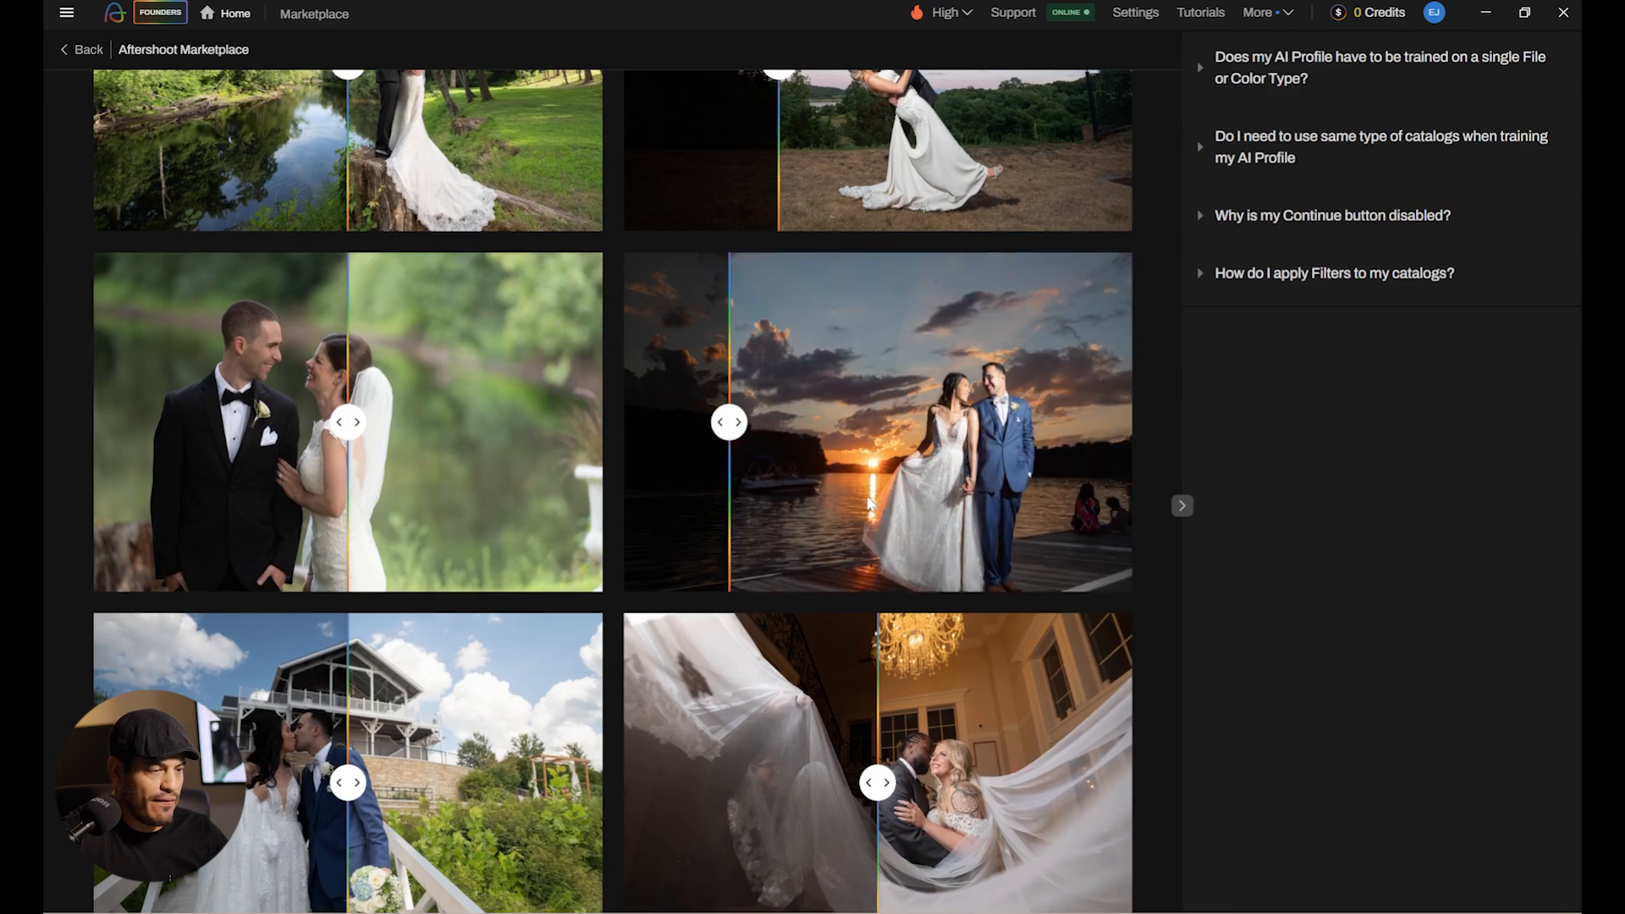
scroll(961, 440, up, 15)
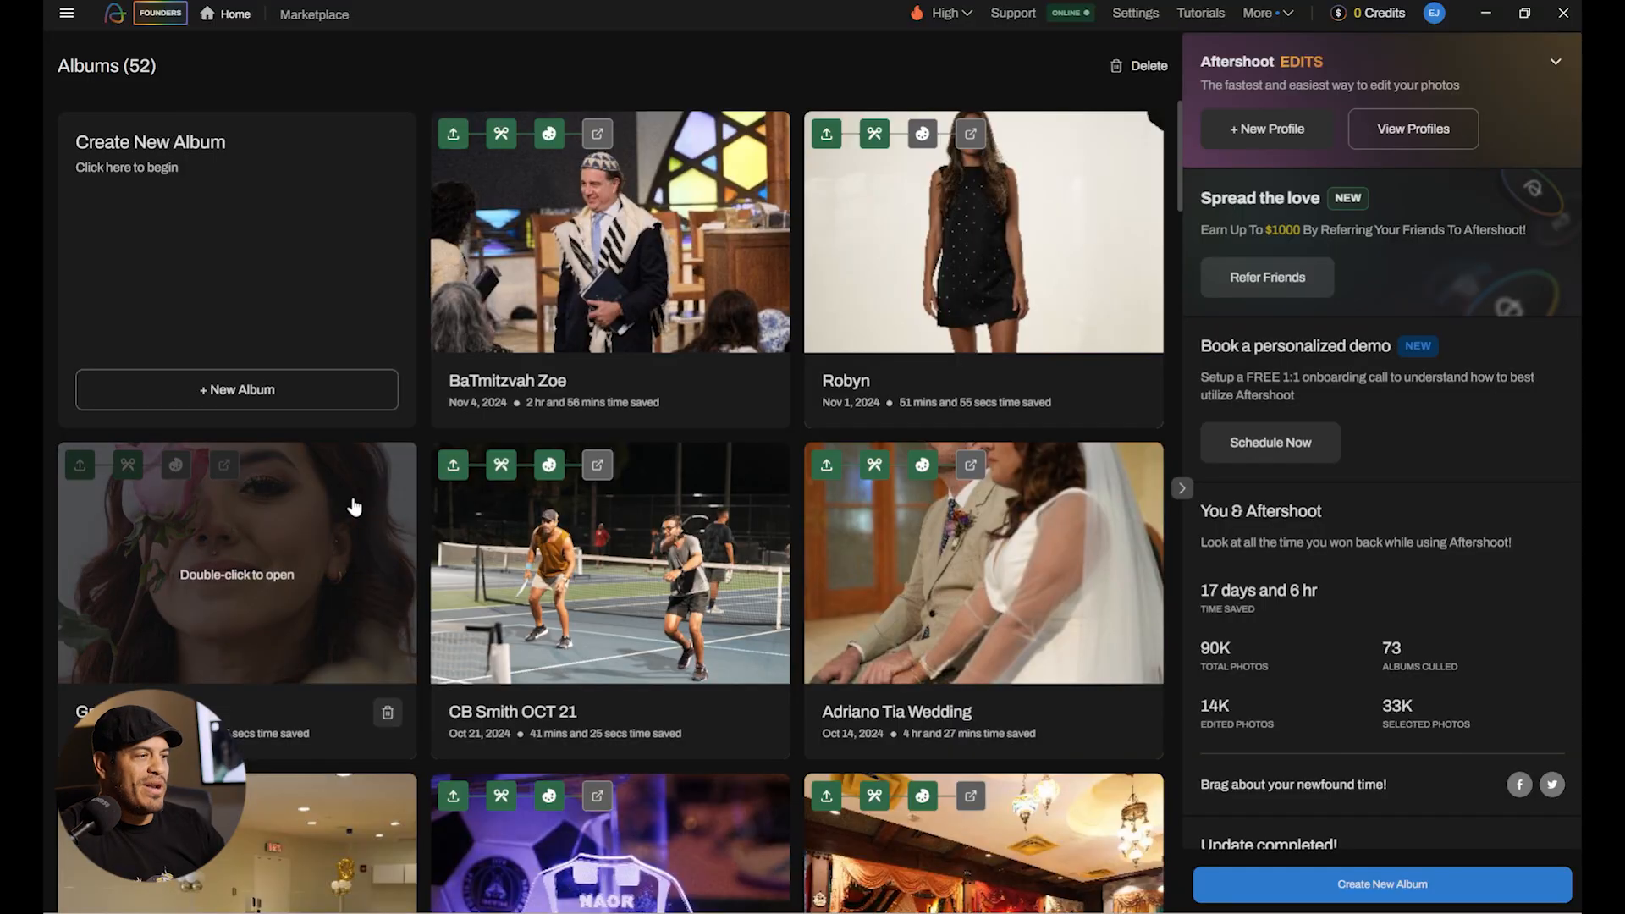
Open the True to Life profile's adjustments and review its Tone, Presence, Sharpening, Noise Reduction and Tone Curve sliders.
click(1413, 131)
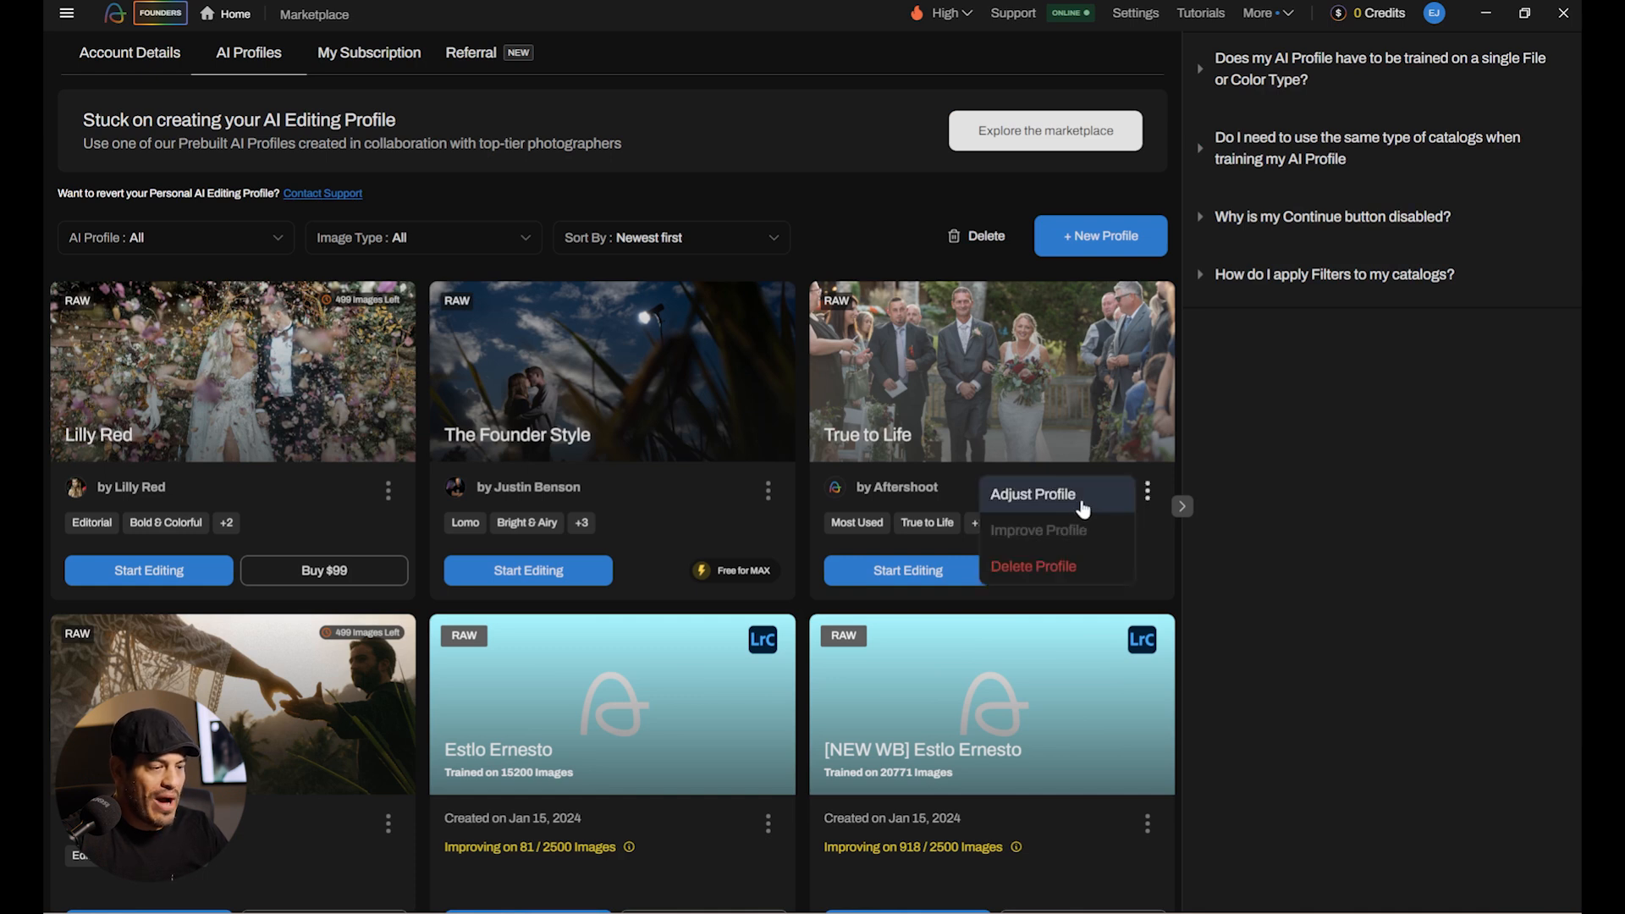
click(1080, 503)
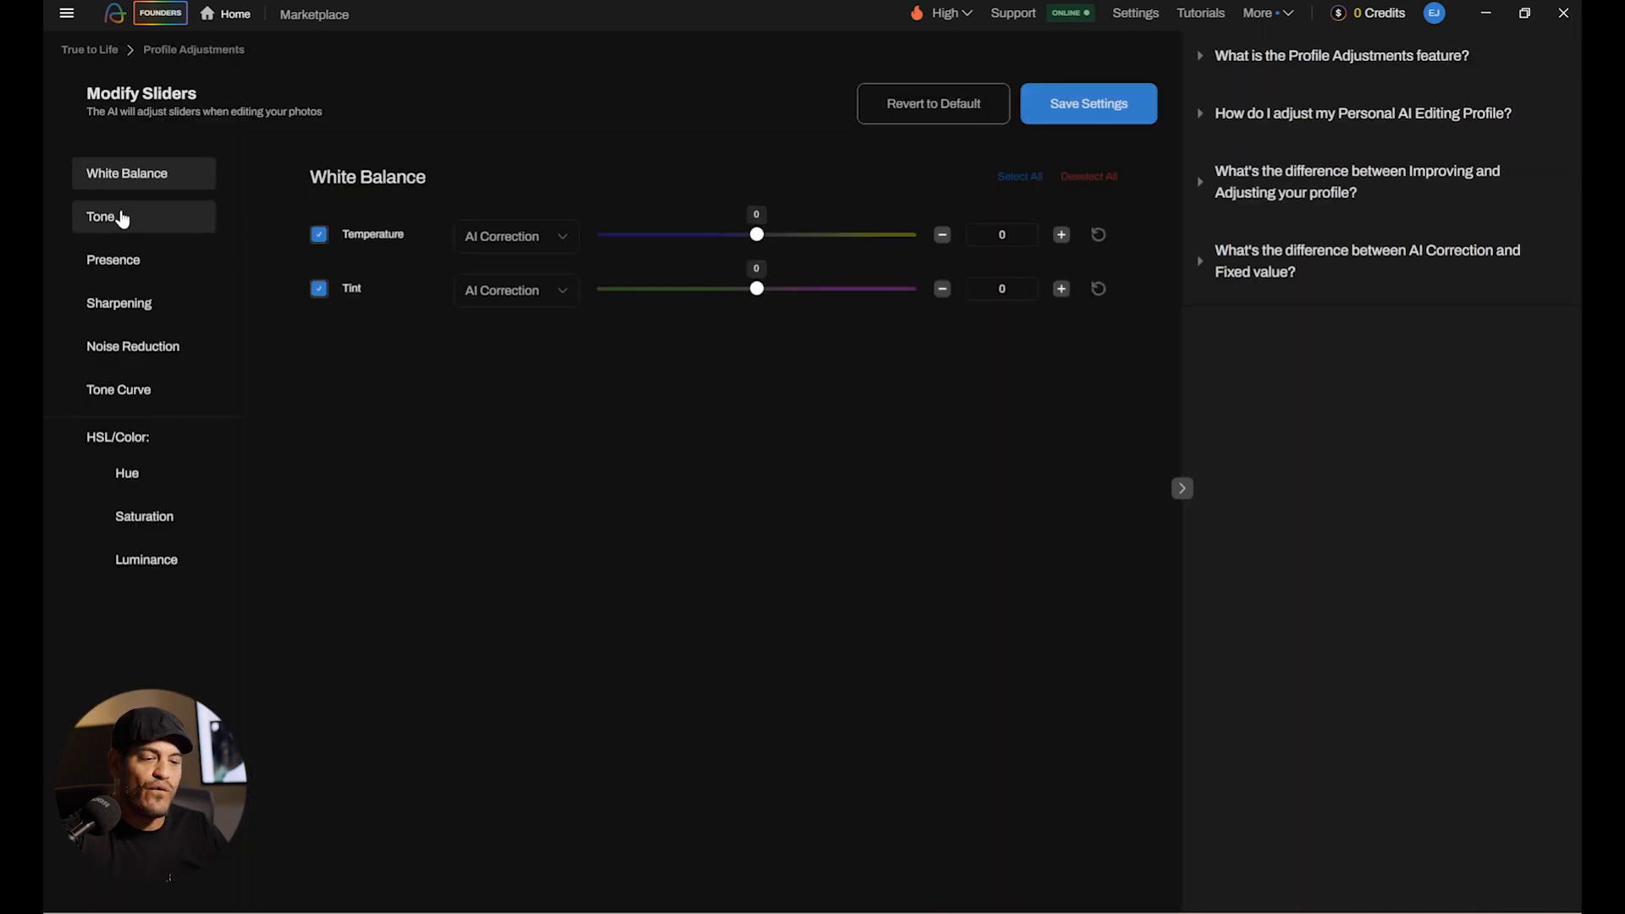
click(119, 217)
click(124, 263)
click(146, 313)
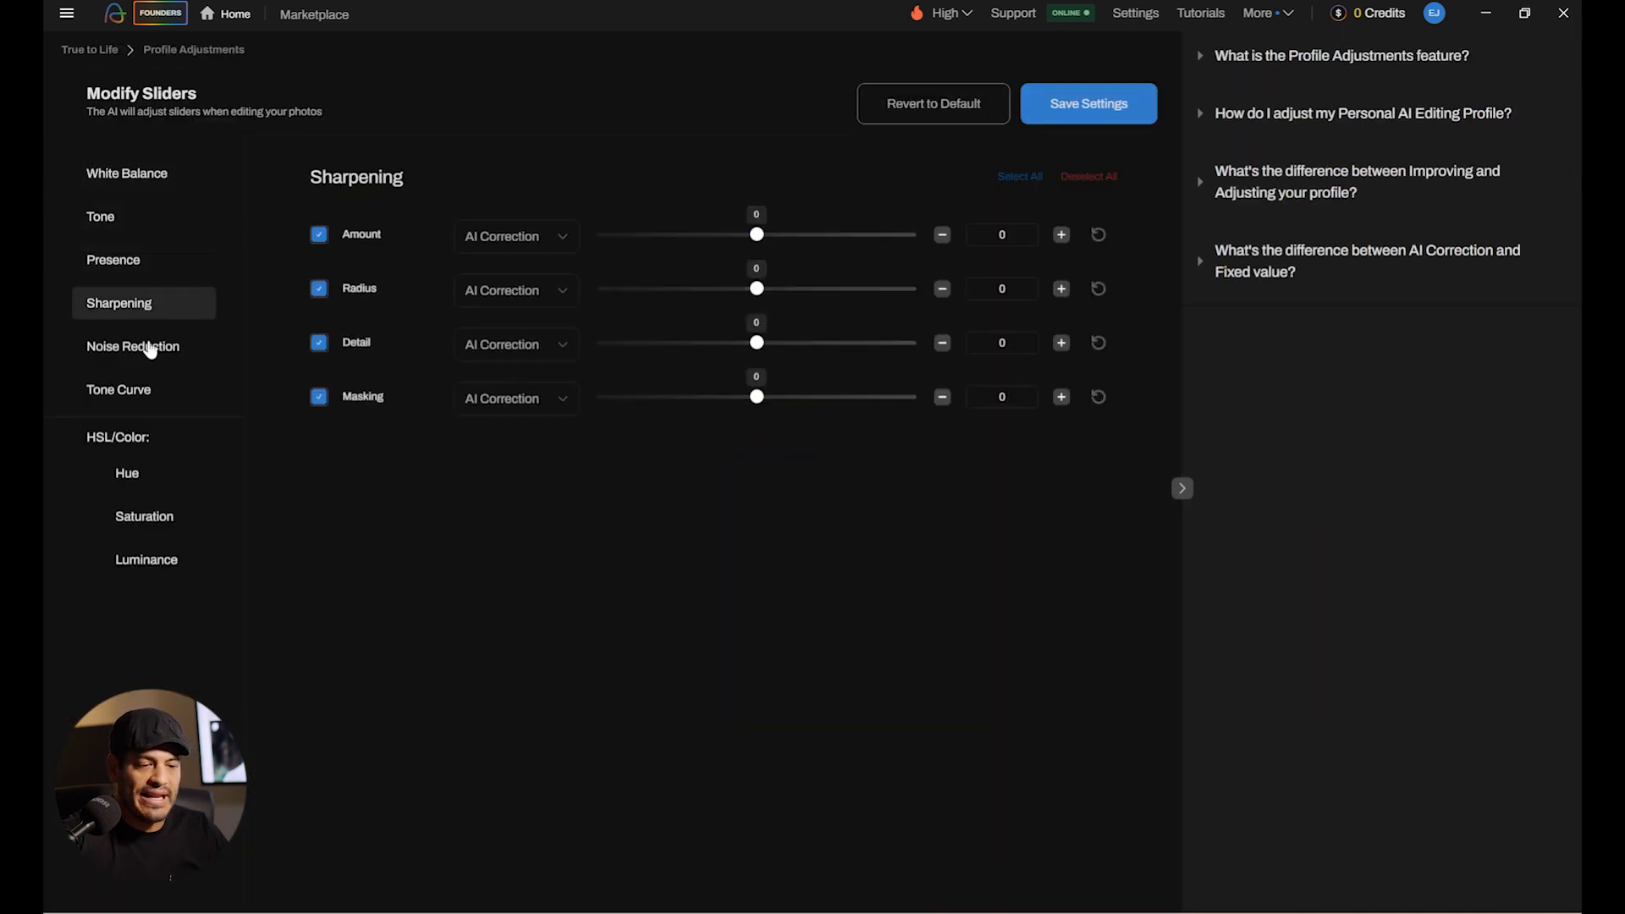
click(152, 359)
click(136, 394)
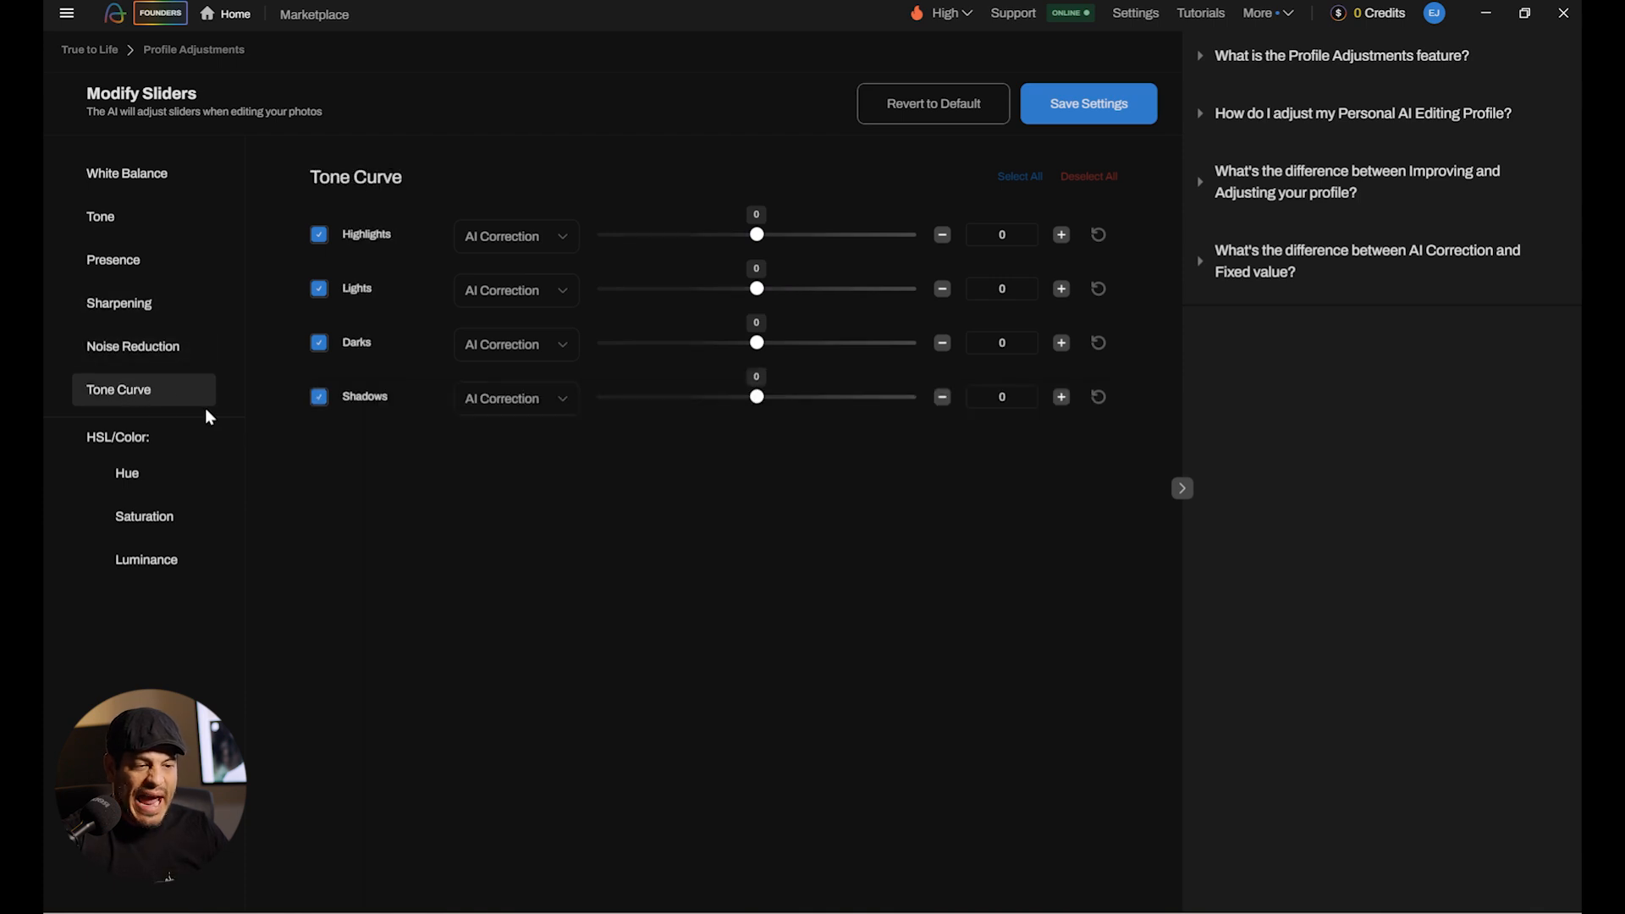
Set the profile's Tone Contrast to a fixed value of 23 and switch its mode back to AI Correction.
click(110, 226)
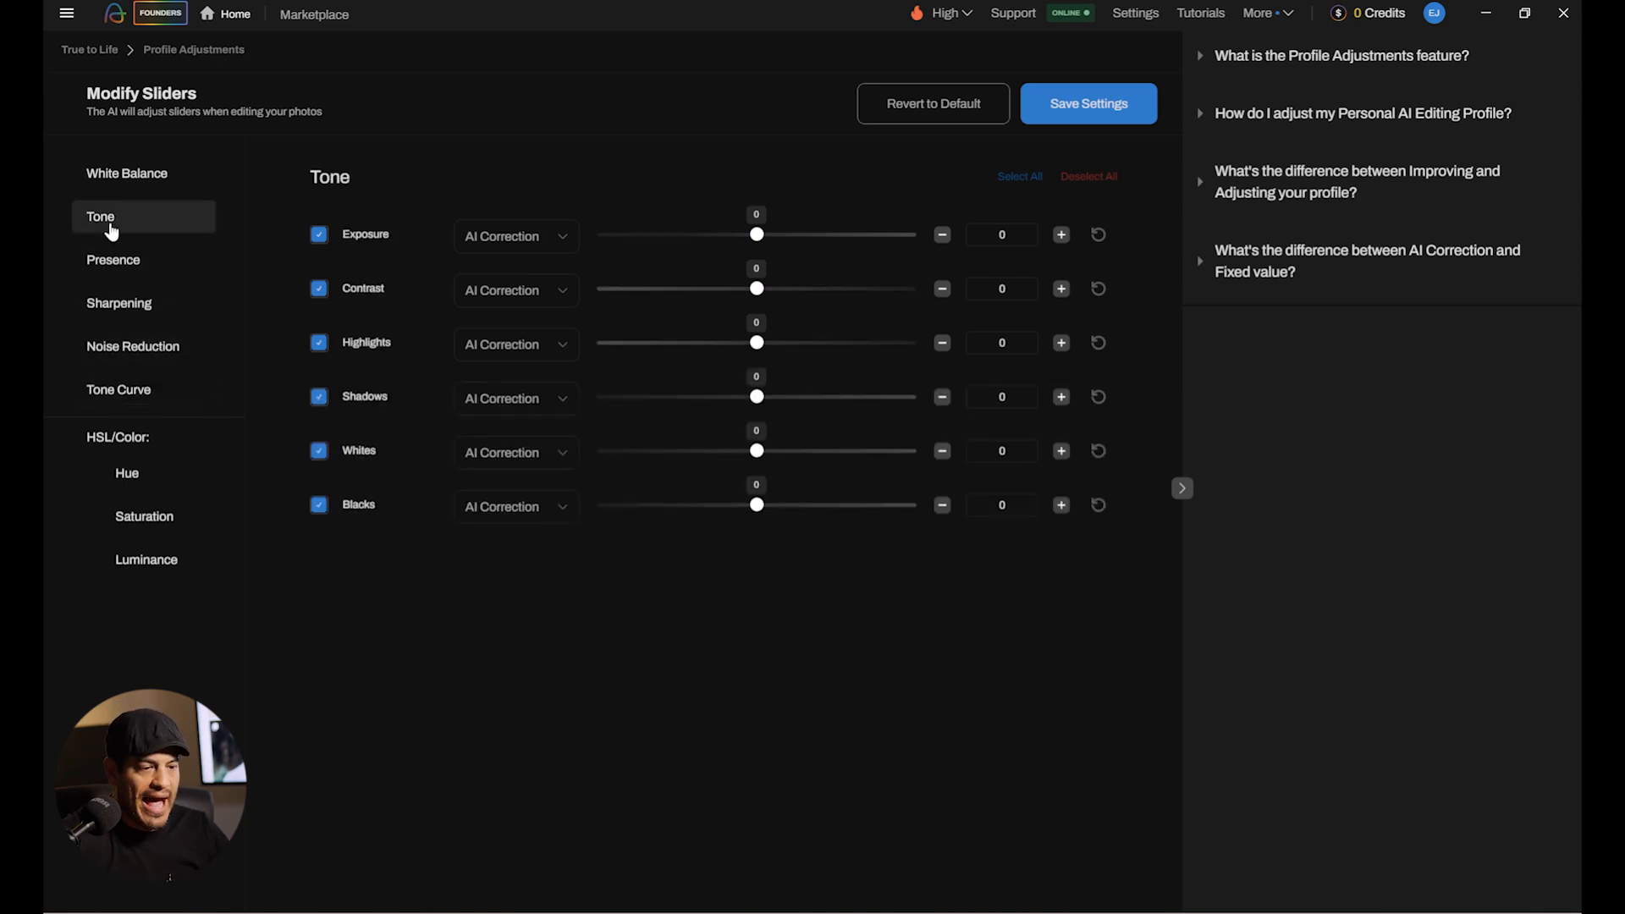
click(562, 292)
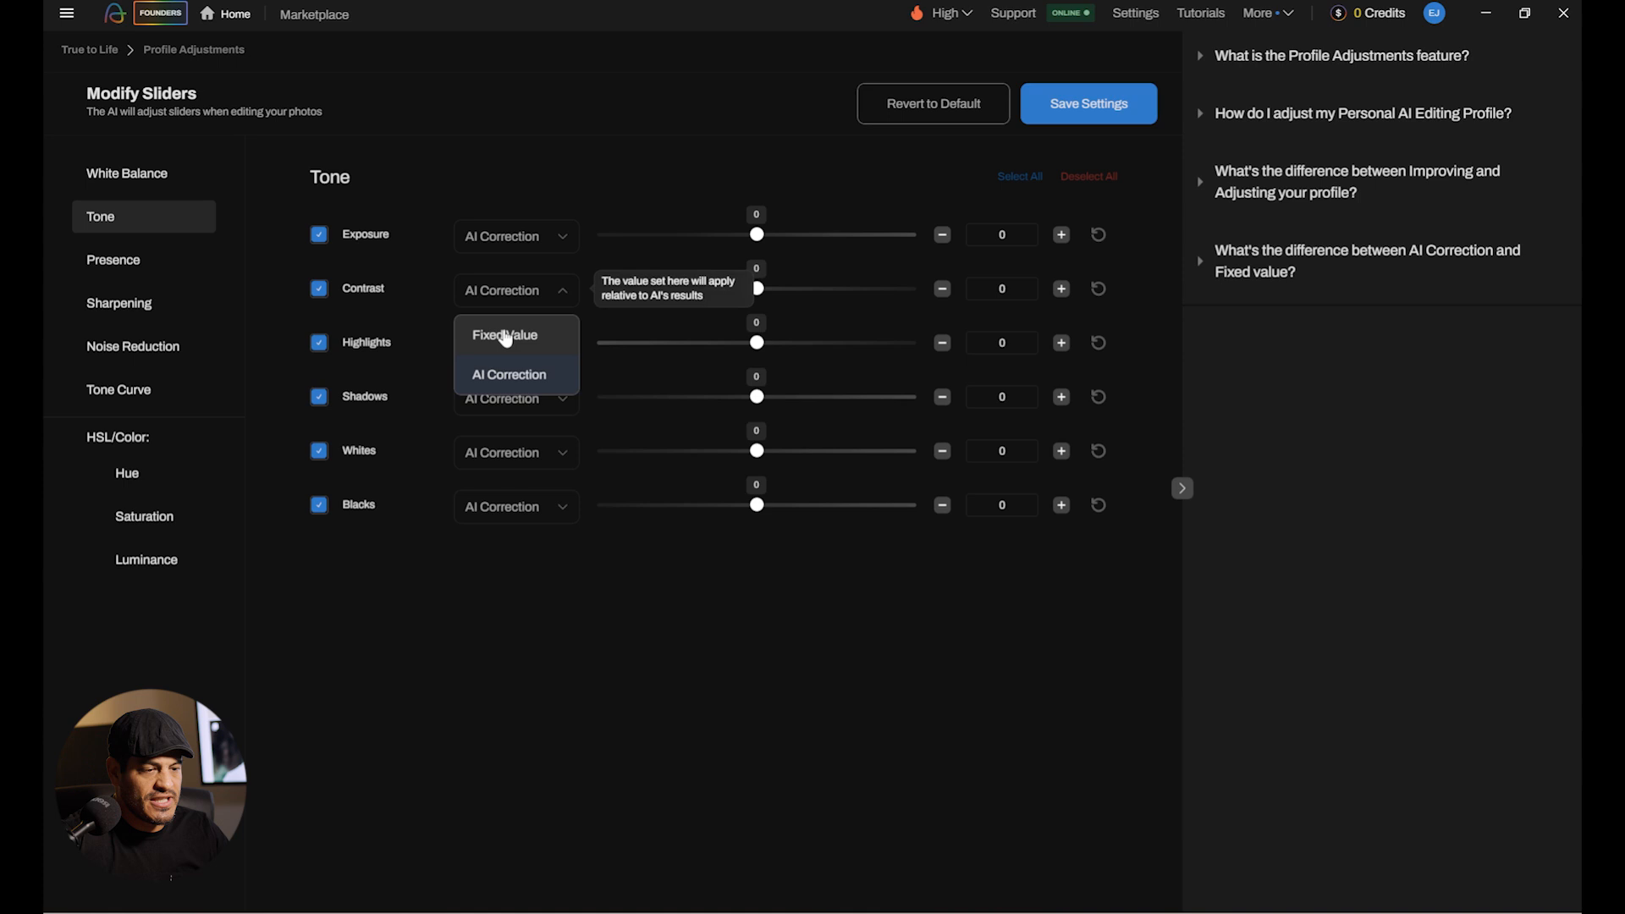
click(502, 334)
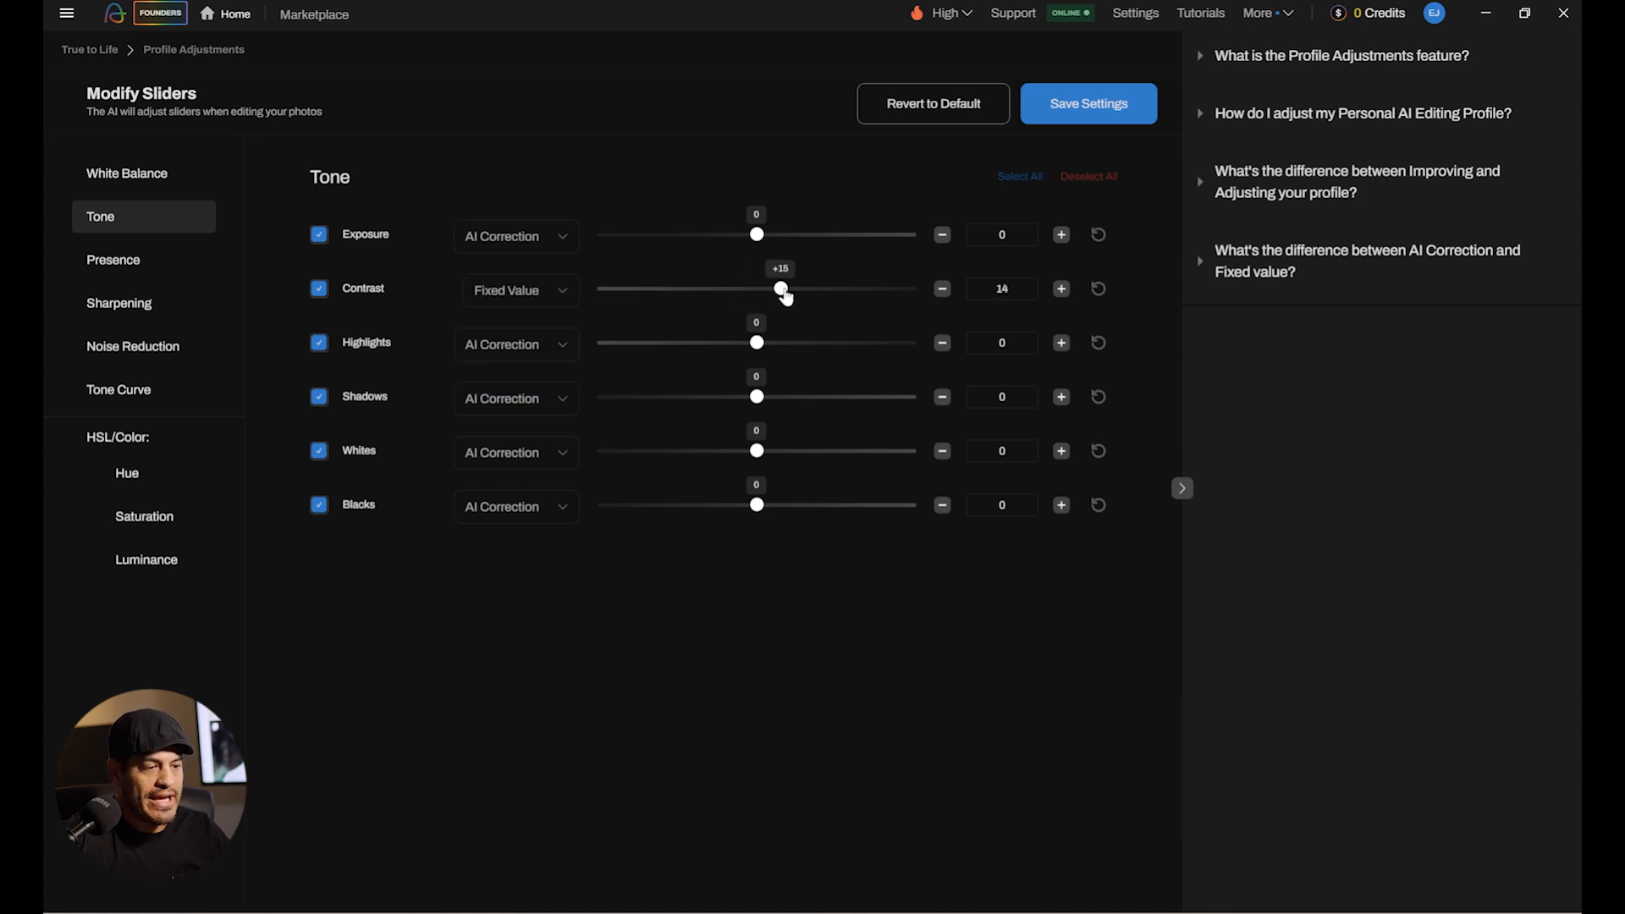
click(554, 293)
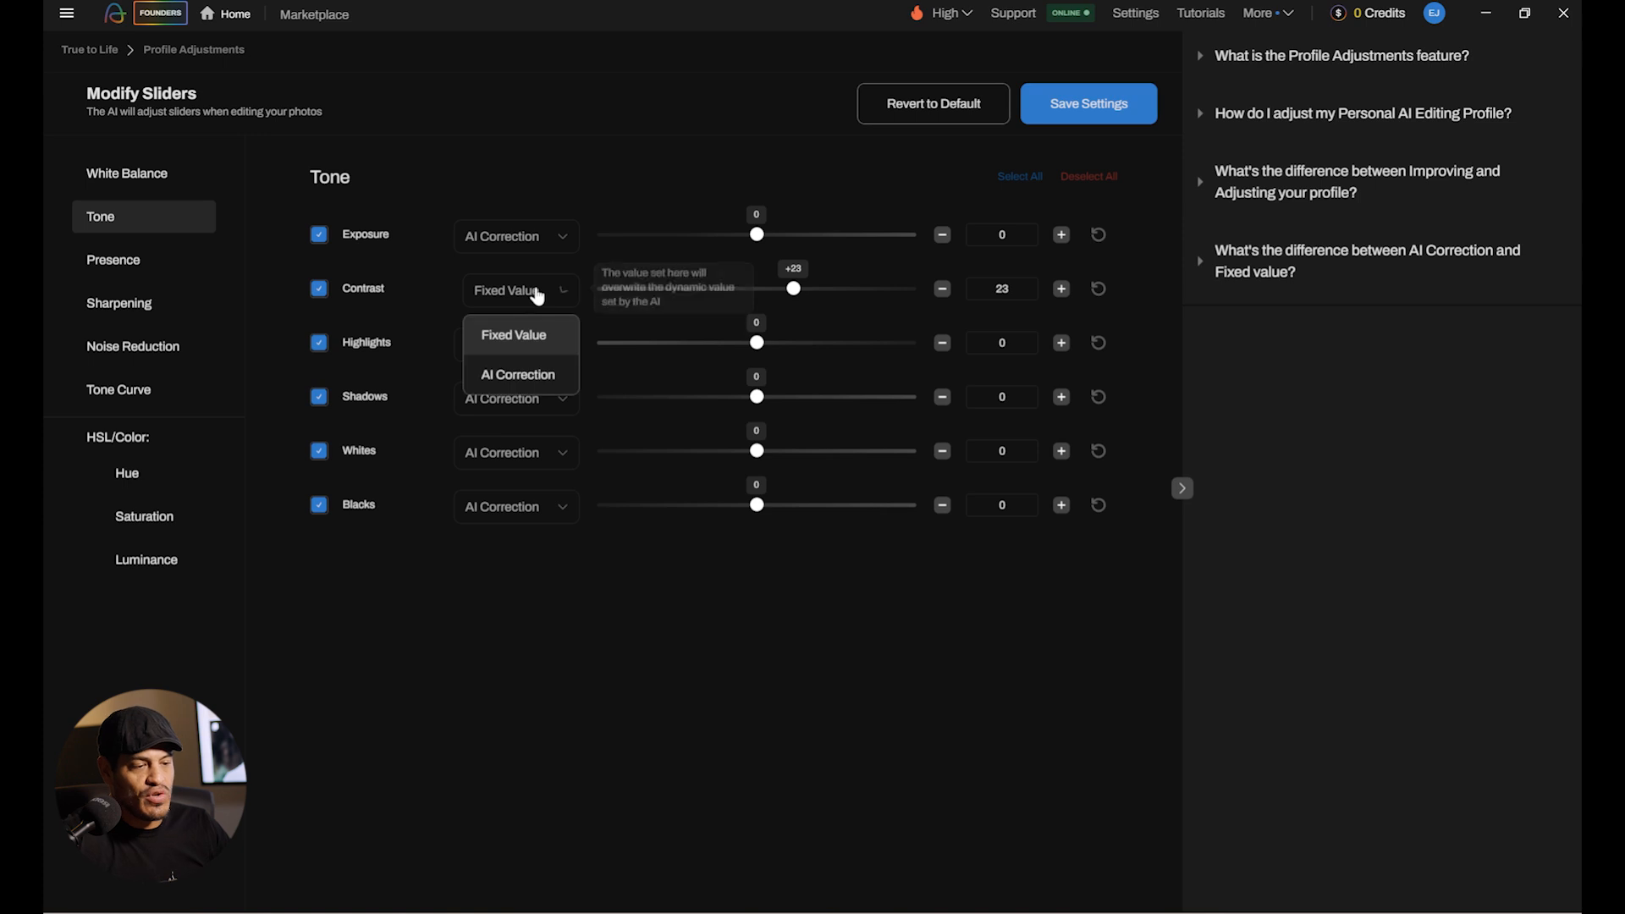
click(508, 374)
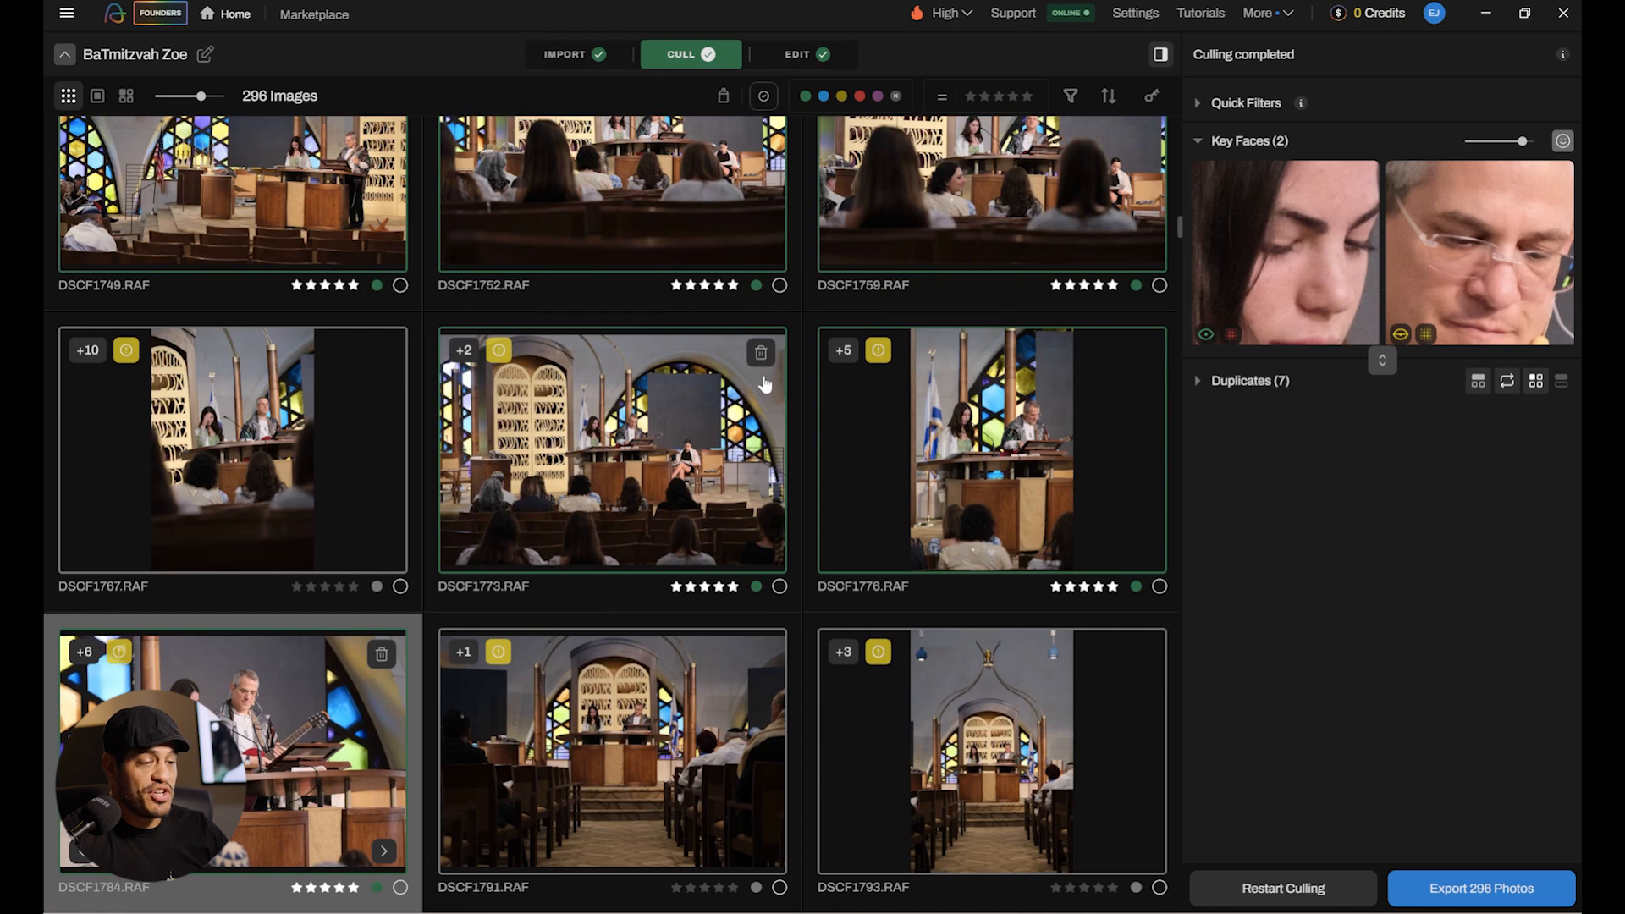
Filter the culled album to Sony photos taken with the FE 16-35mm F2.8 GM II lens and browse the filtered images.
scroll(766, 385, down, 5)
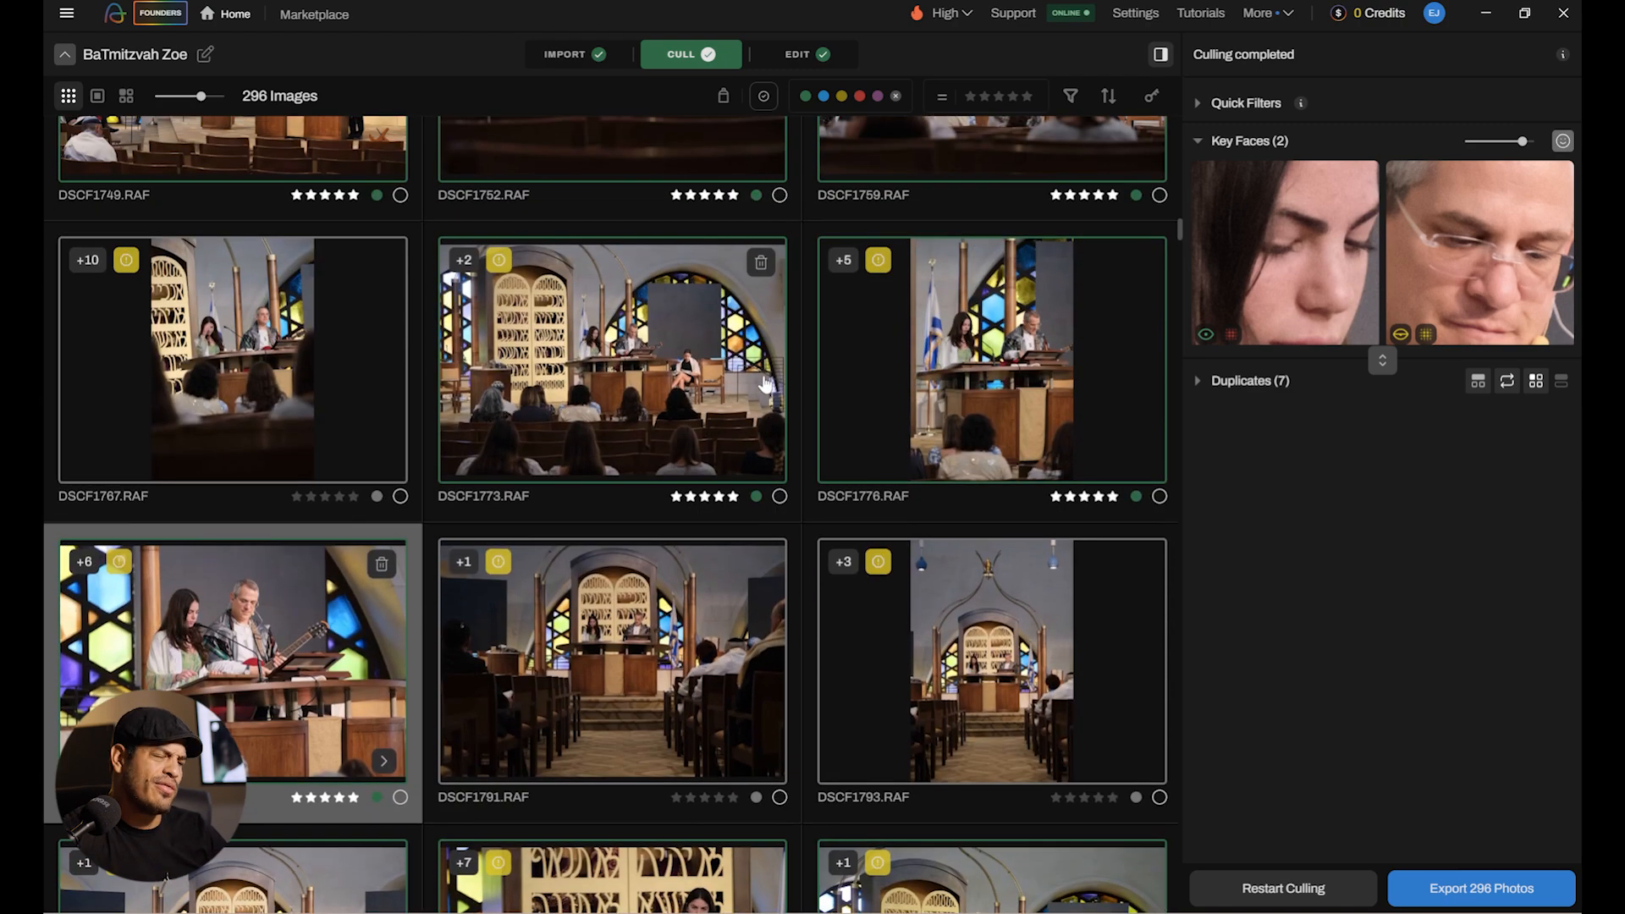
scroll(766, 386, up, 2)
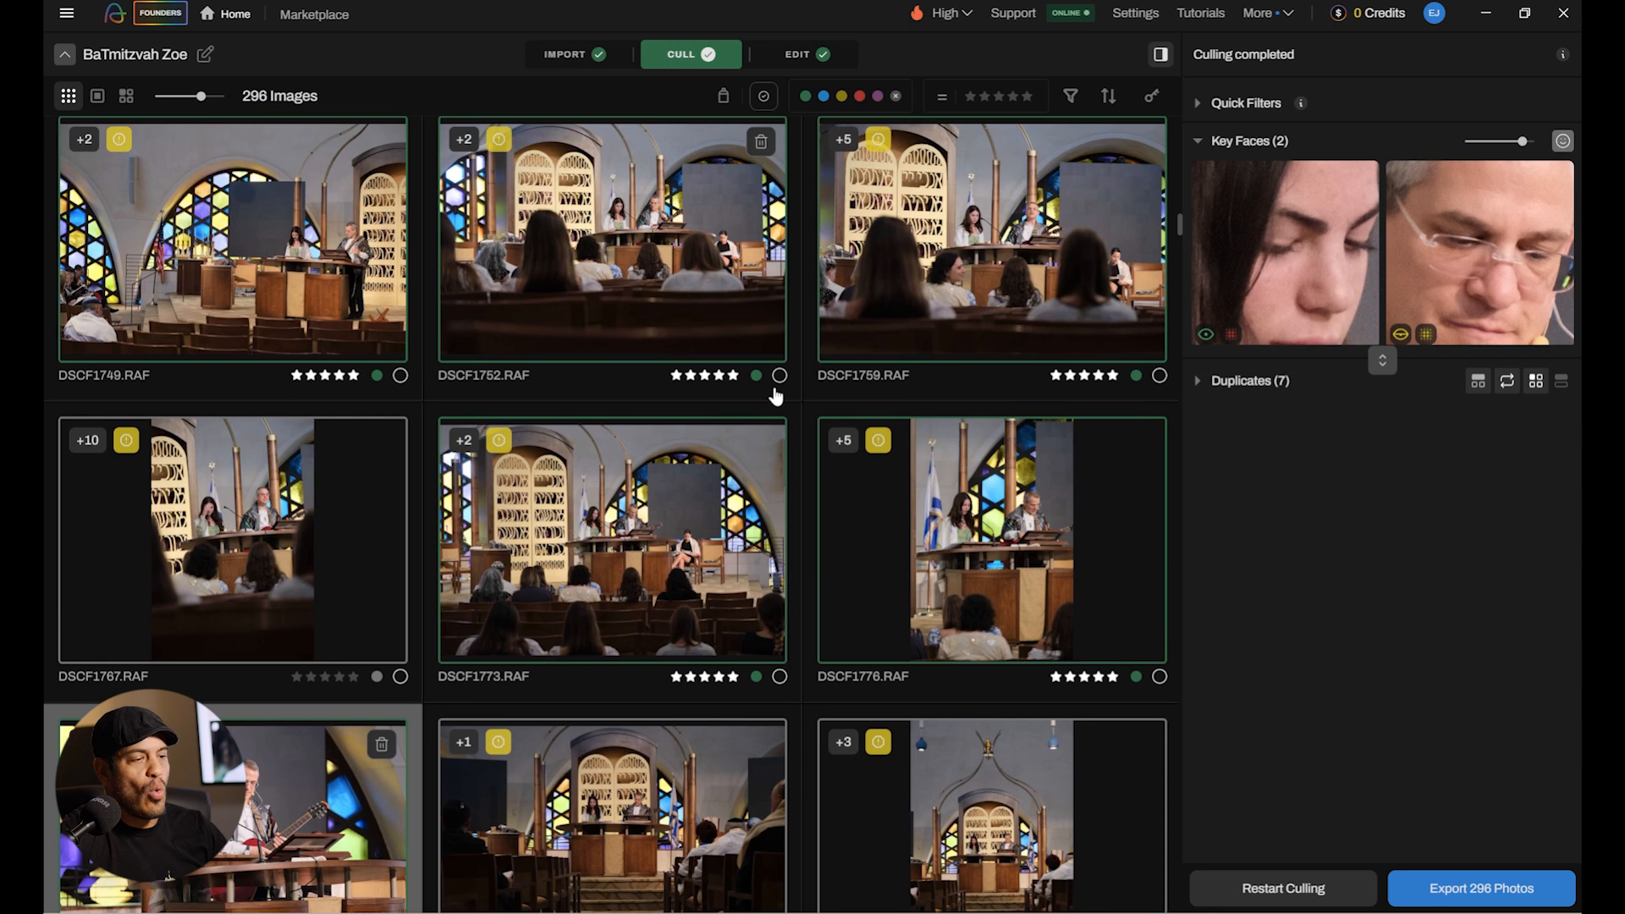
click(1072, 100)
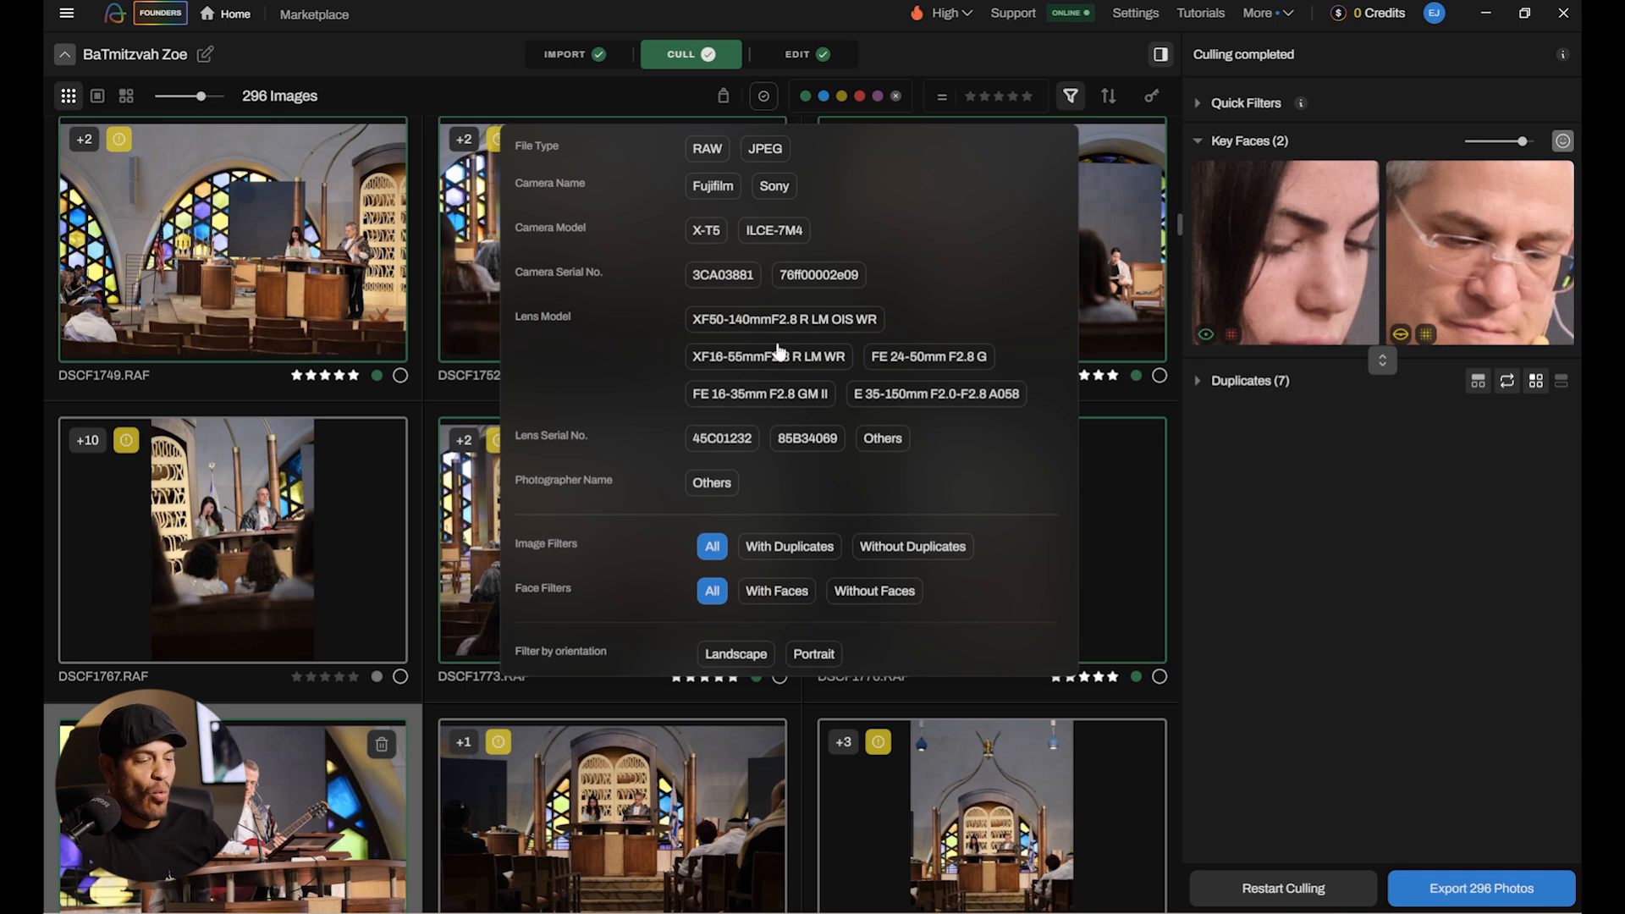
click(779, 193)
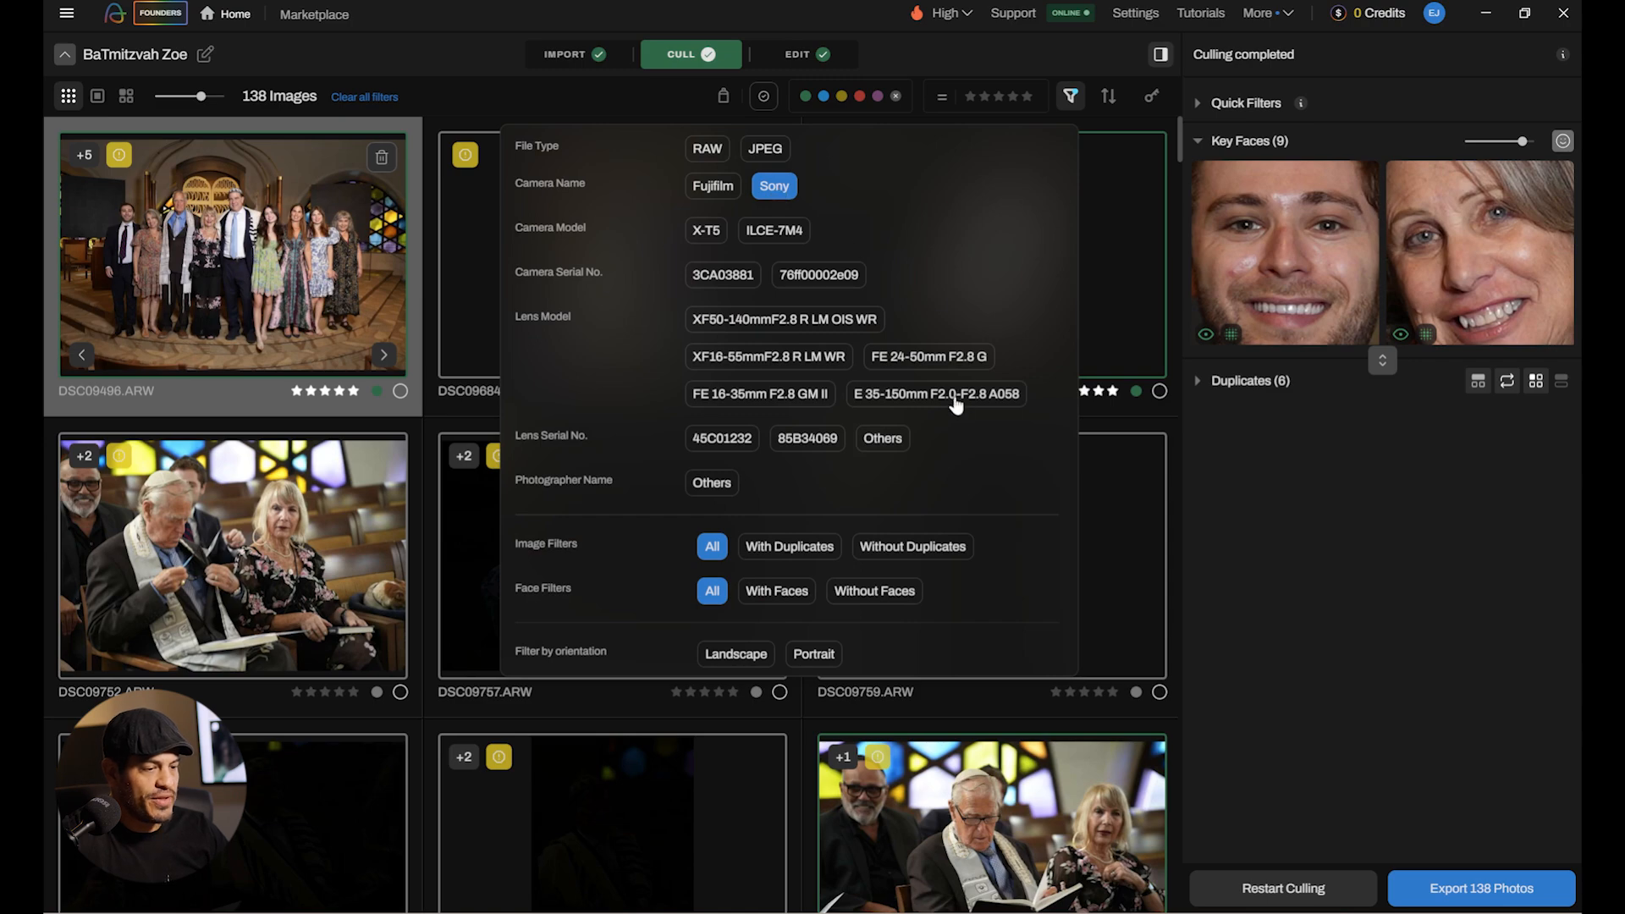
click(809, 395)
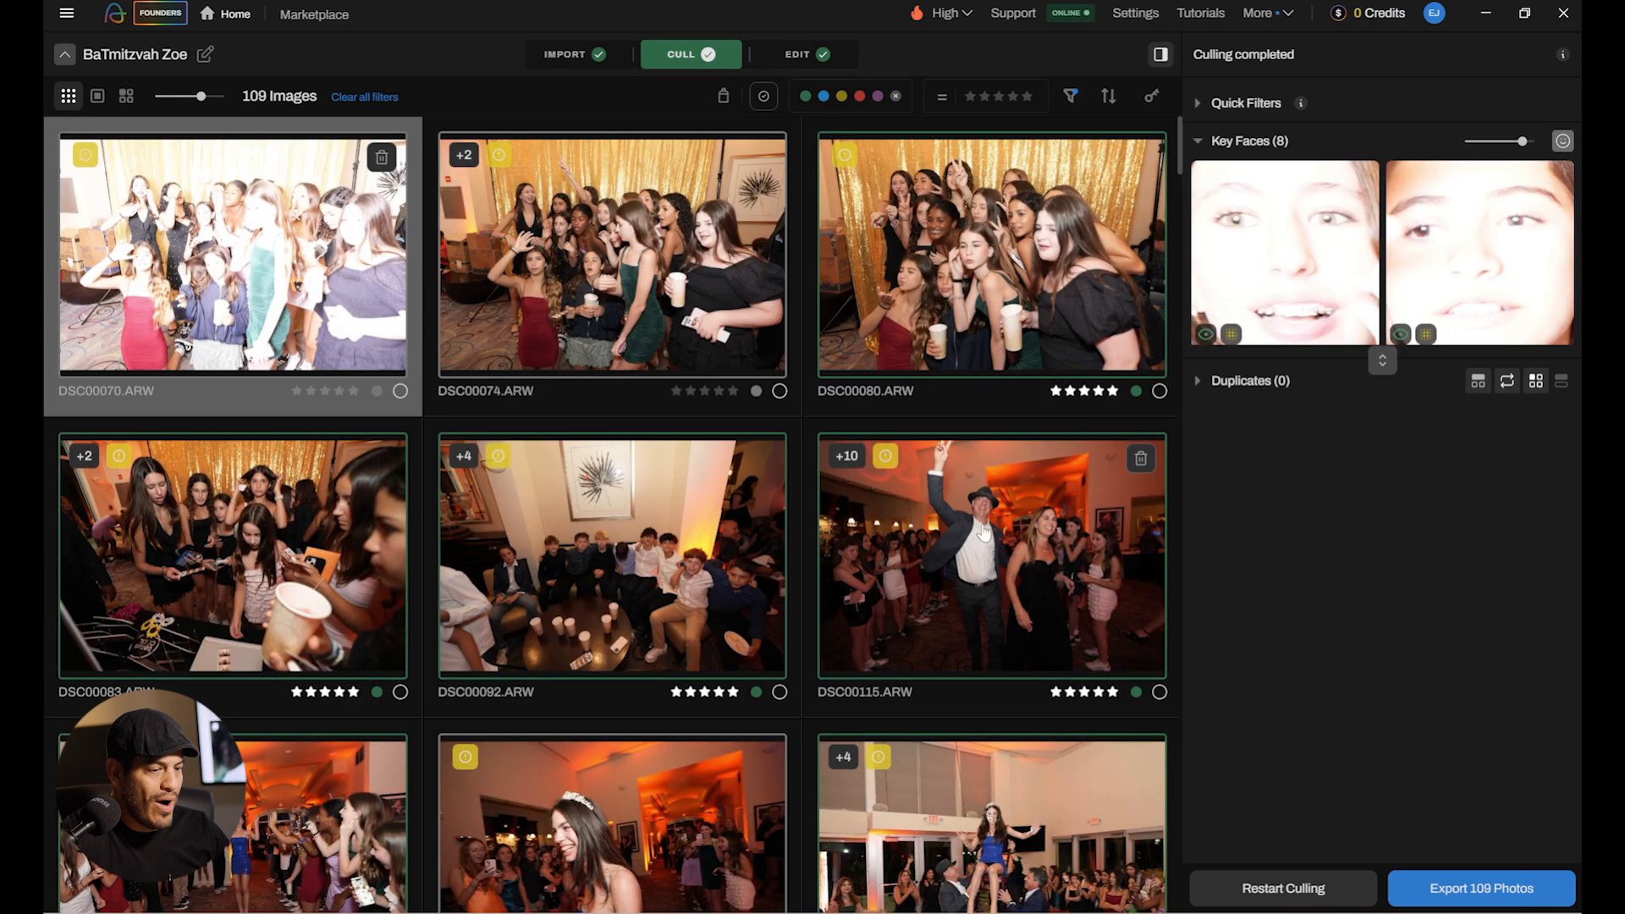
scroll(930, 533, down, 15)
scroll(932, 533, down, 12)
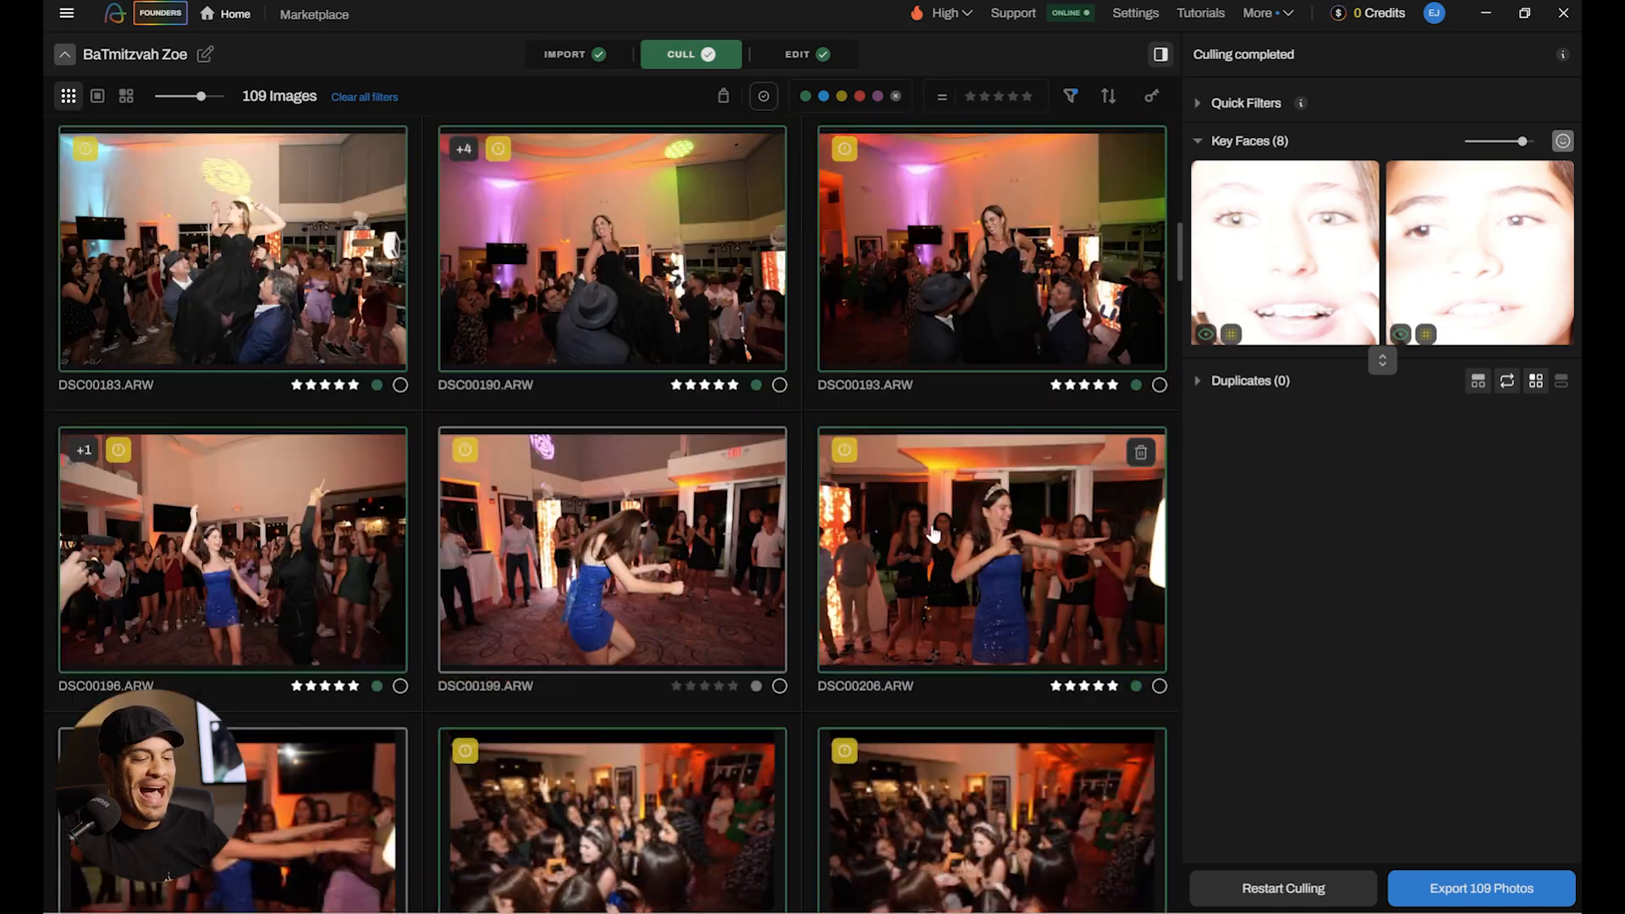
scroll(936, 531, down, 5)
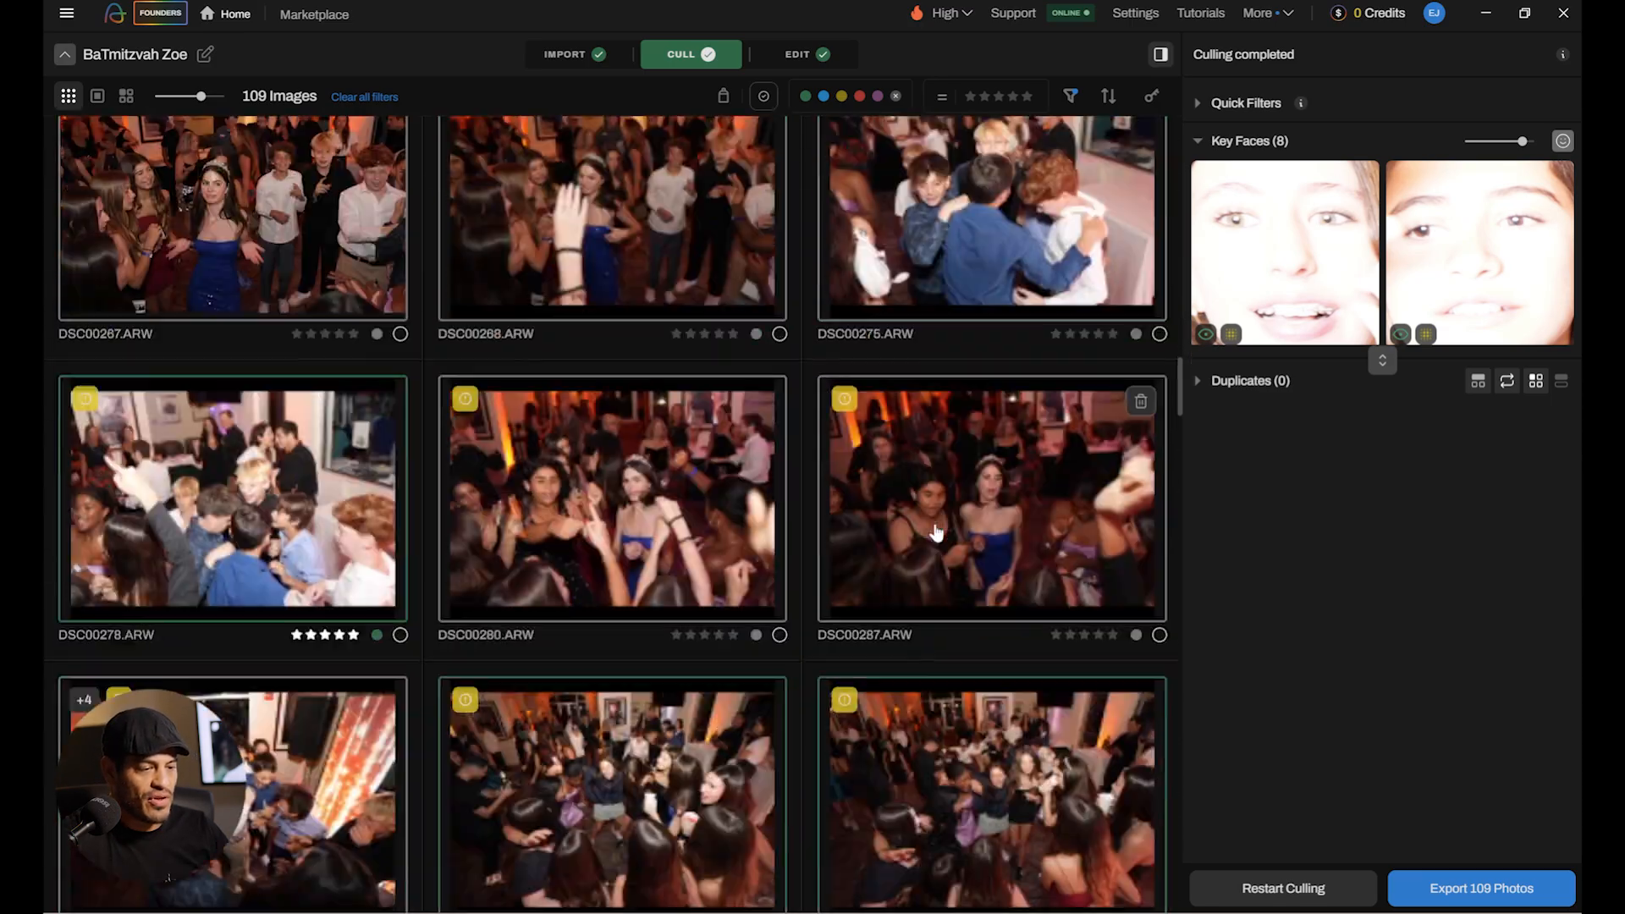